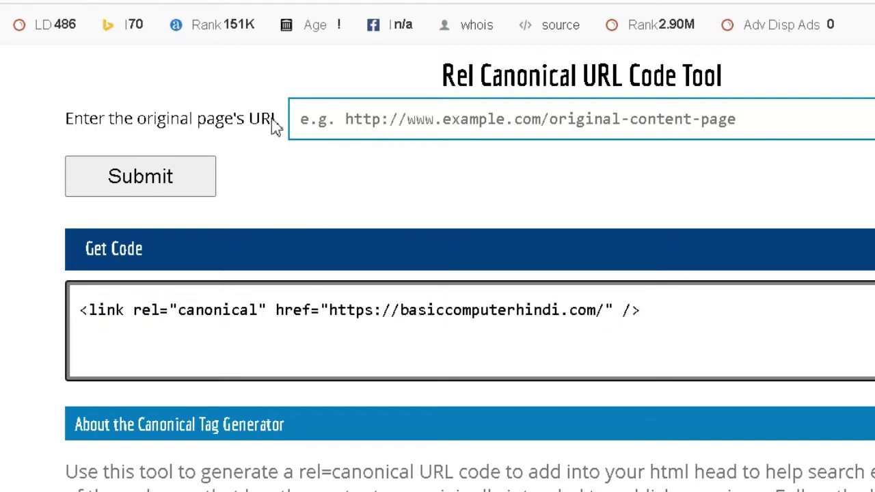
Step: Select the generated canonical link code for the homepage, and list only the published posts in WordPress
click(718, 307)
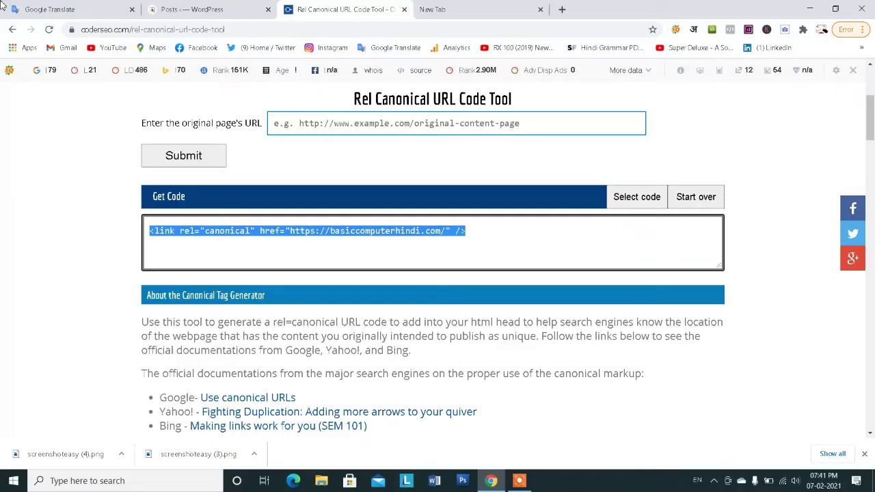
click(197, 7)
scroll(236, 255, down, 2)
scroll(232, 205, up, 2)
click(221, 208)
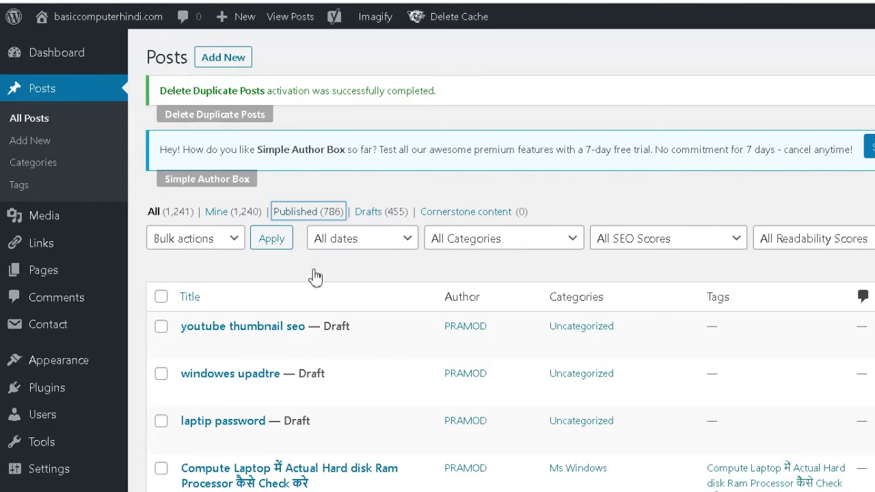
Step: Open the published post "Compute Laptop में Actual Hard disk Ram Processor कैसे Check करे" in a new tab and copy its URL
scroll(260, 273, down, 2)
right_click(301, 201)
click(321, 211)
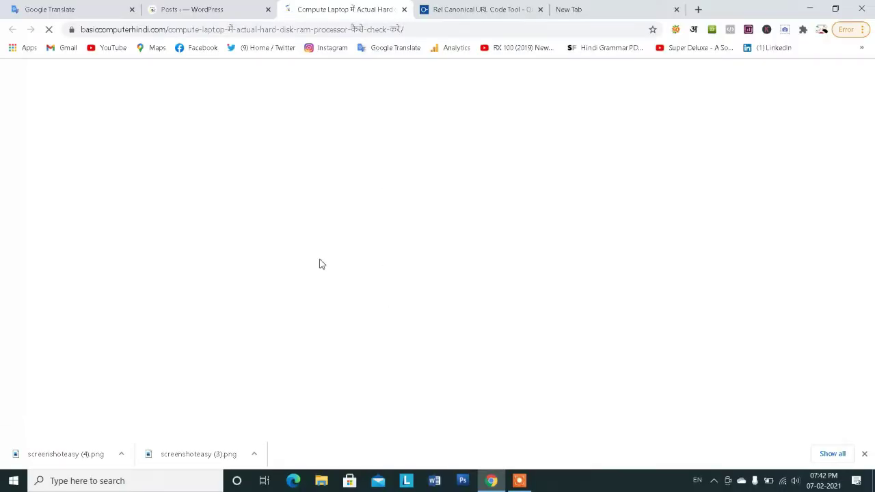
scroll(305, 253, down, 10)
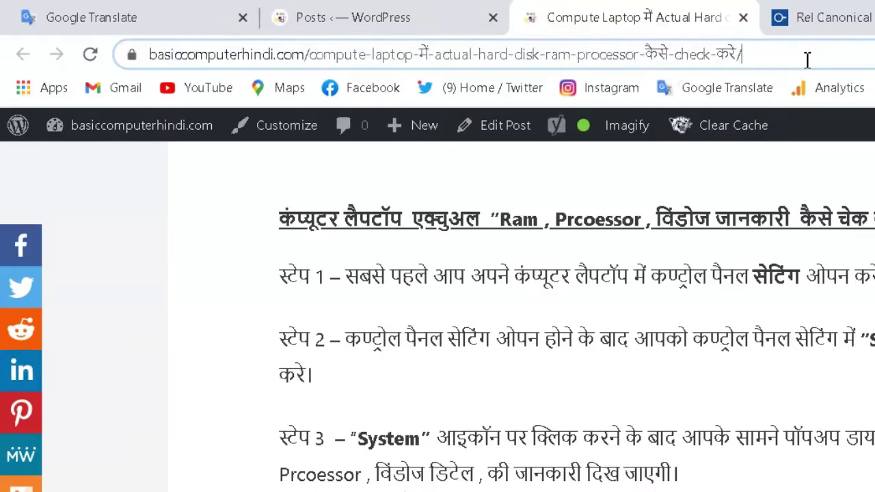
click(439, 32)
right_click(438, 32)
click(856, 169)
Step: Open that post for editing in WordPress and expand the Advanced section of its Yoast SEO settings
click(335, 12)
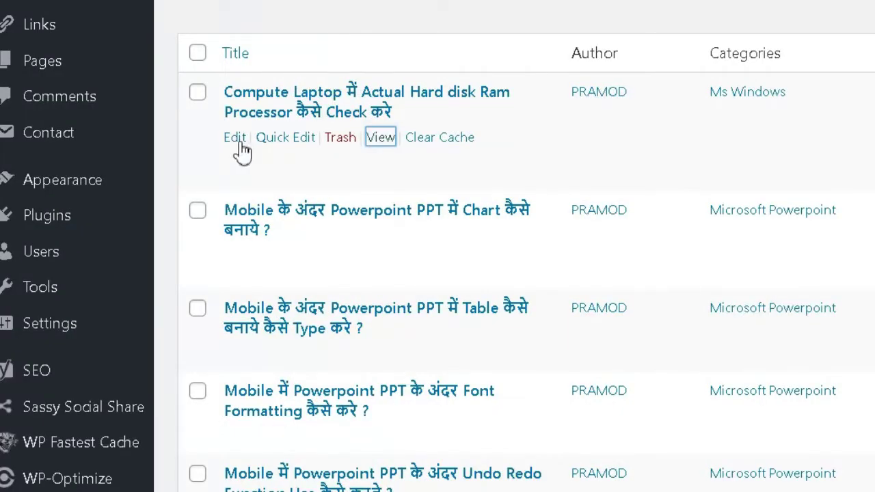
click(239, 143)
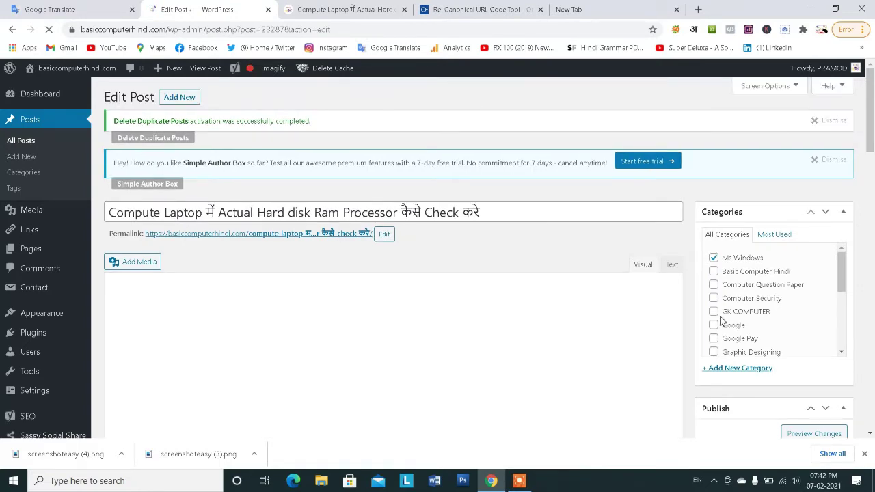
scroll(741, 355, down, 15)
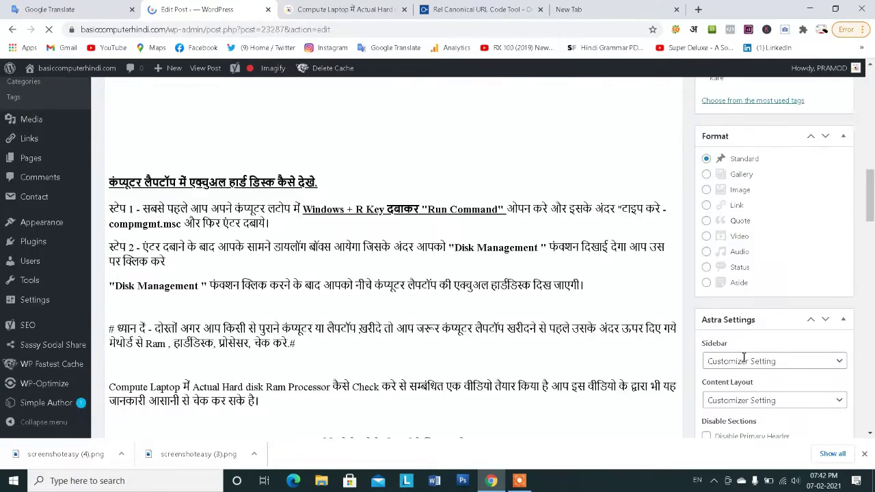
scroll(548, 319, down, 8)
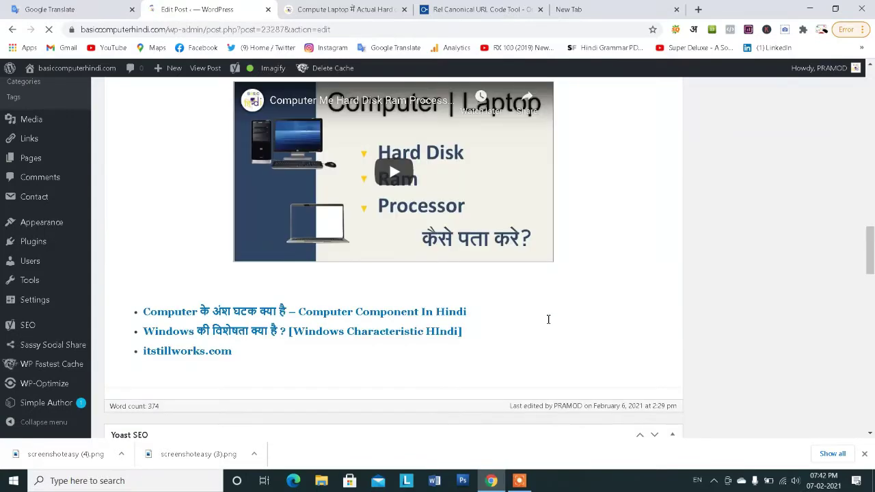
scroll(479, 318, down, 8)
scroll(397, 287, up, 3)
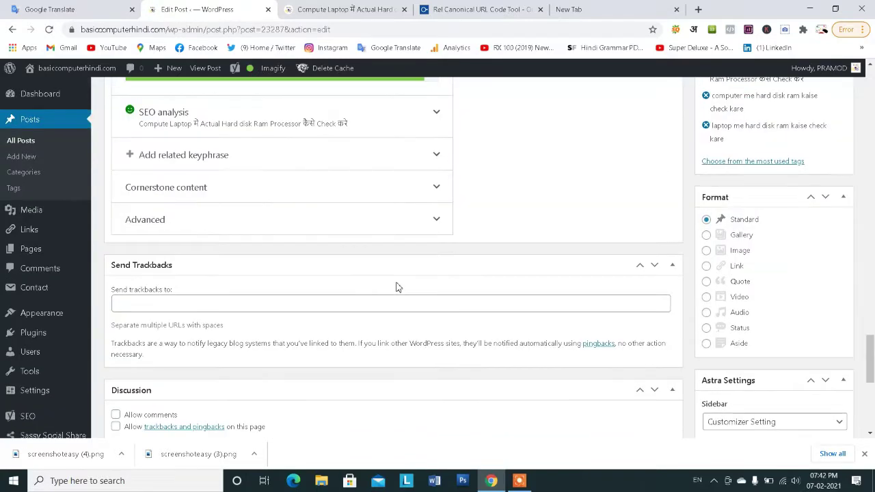
click(234, 217)
scroll(235, 224, down, 2)
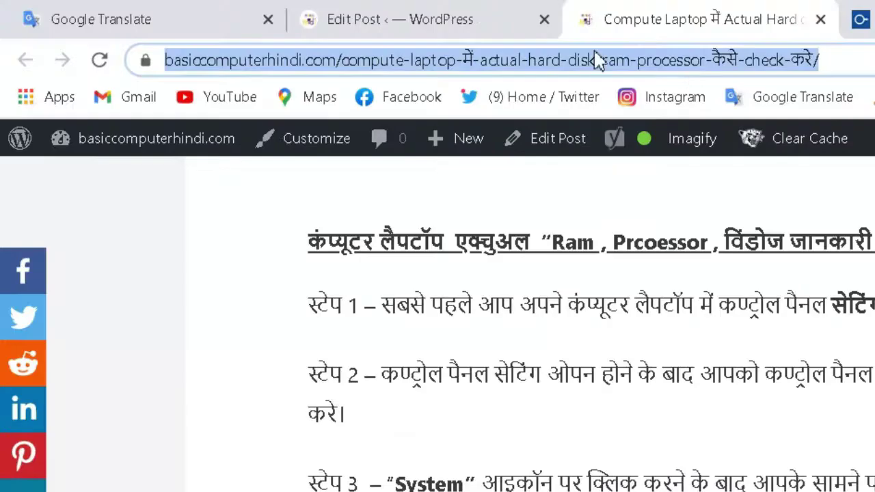
Step: Select the whole canonical URL in the post's Yoast SEO advanced settings to compare it with the live address
click(465, 9)
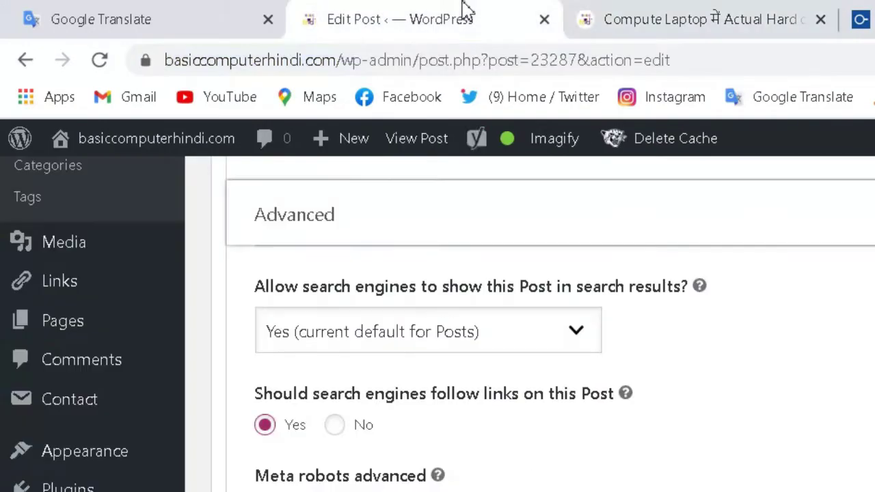
click(390, 297)
triple_click(390, 298)
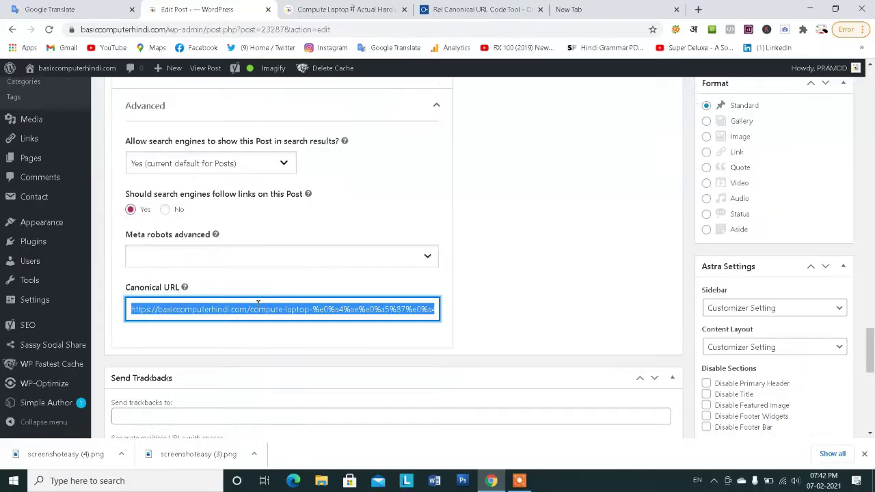
Step: Review the post's Yoast SEO settings alongside the canonical code in the Rel Canonical URL Code Tool
scroll(386, 307, up, 10)
scroll(256, 308, up, 10)
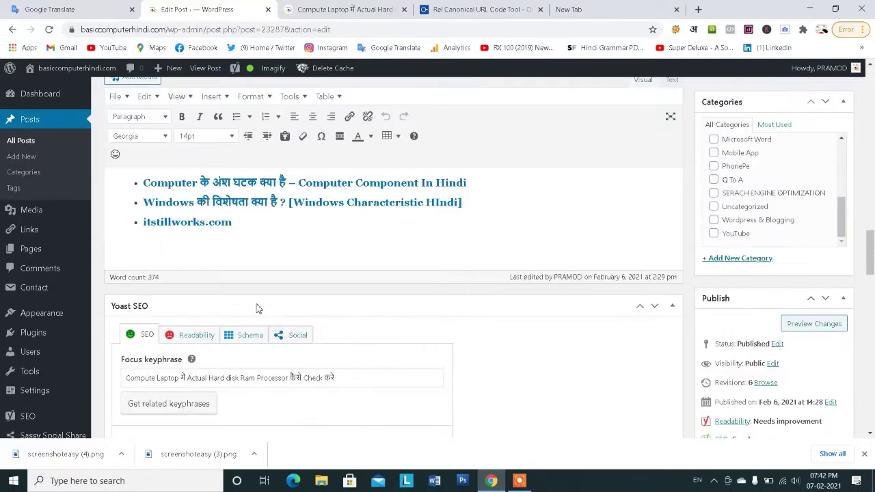
scroll(257, 308, down, 15)
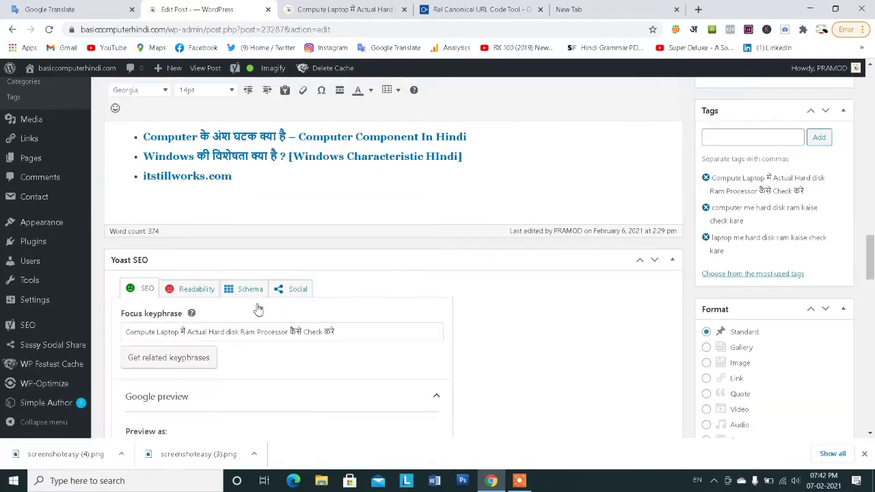
click(478, 9)
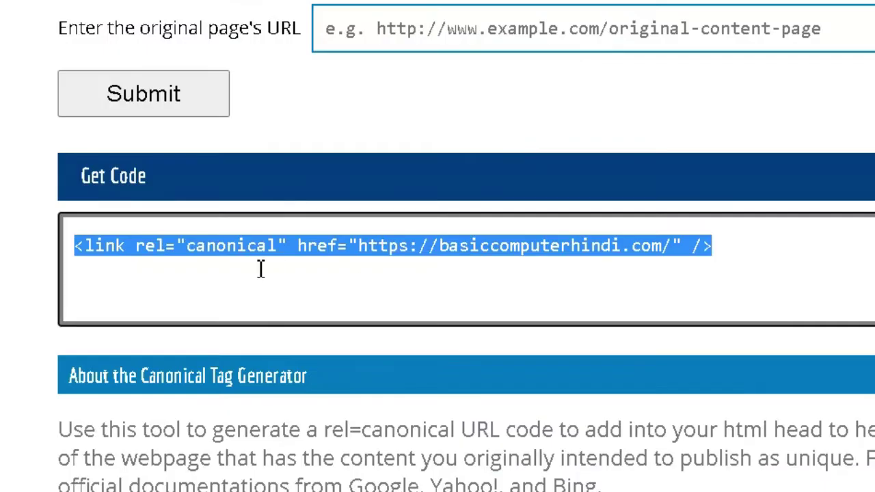
click(207, 7)
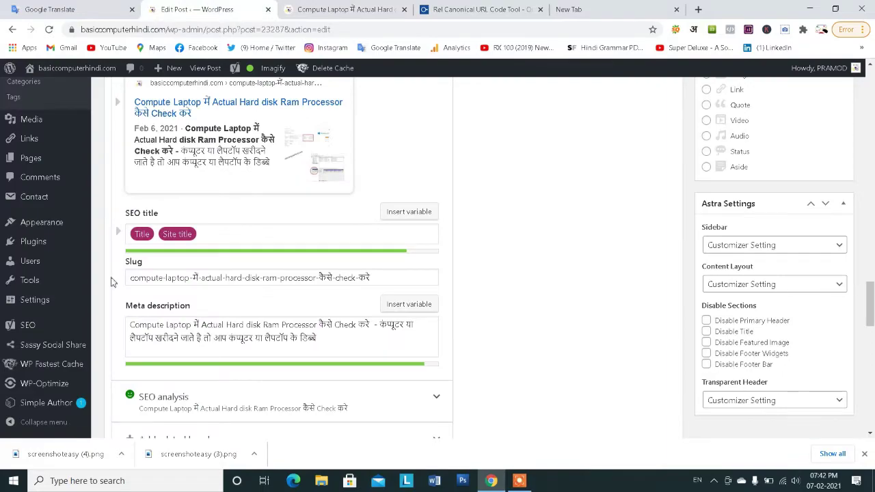
Step: Open the list of all WordPress pages in a new tab and switch to it
scroll(166, 104, up, 3)
mouse_move(27, 250)
right_click(277, 219)
click(296, 232)
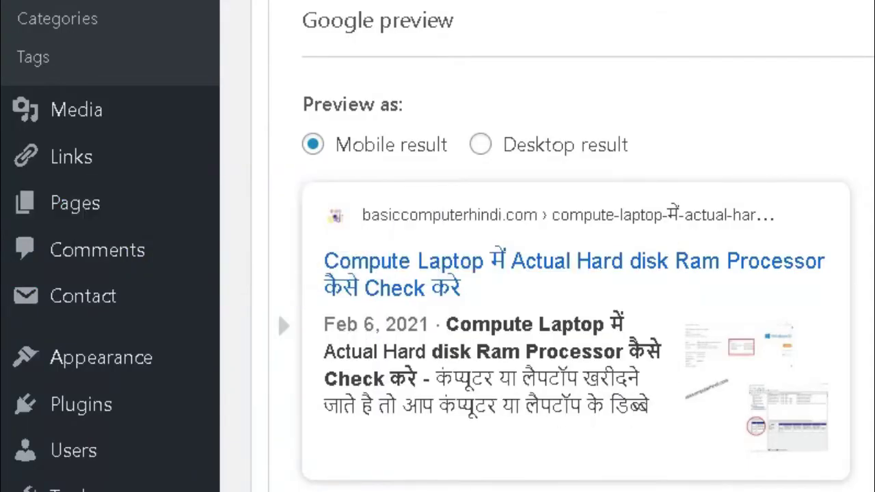
click(420, 7)
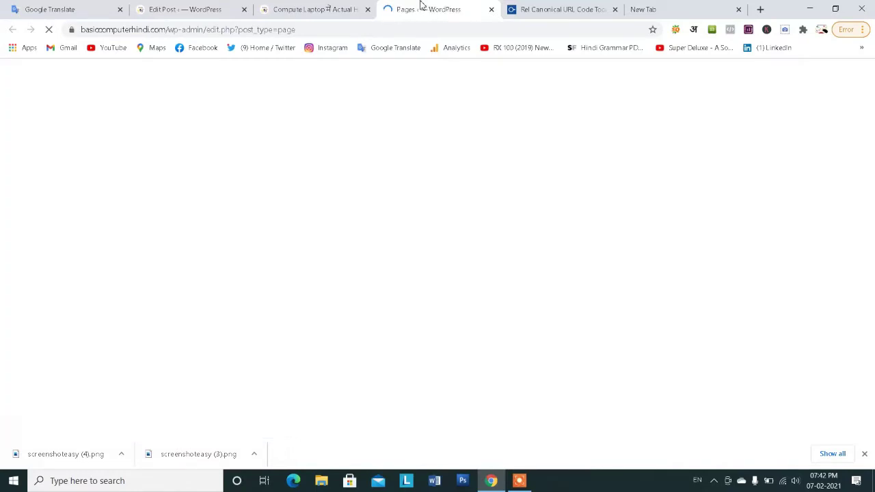
Step: View the About page in a new tab and copy its URL, basiccomputerhindi.com/about/
scroll(197, 217, down, 1)
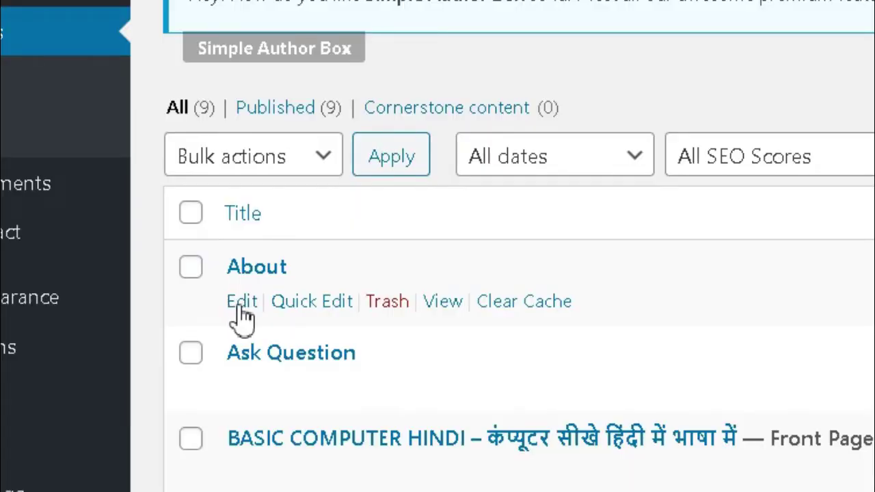
right_click(447, 303)
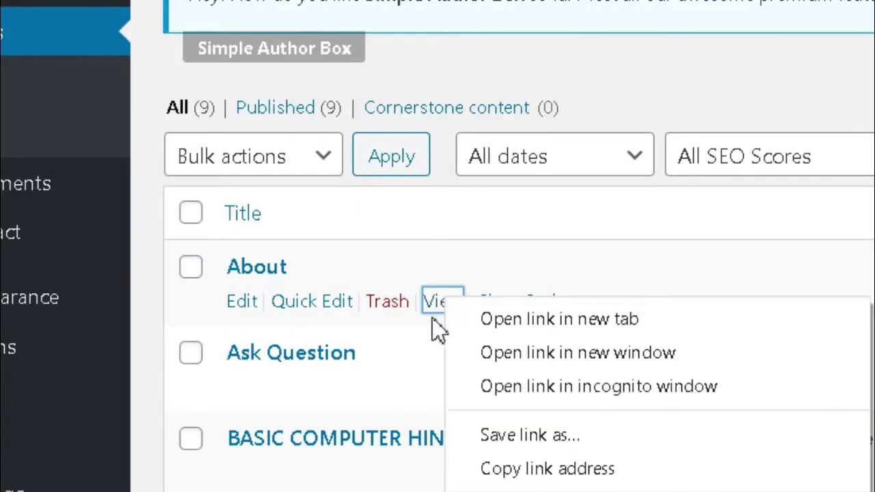
click(514, 318)
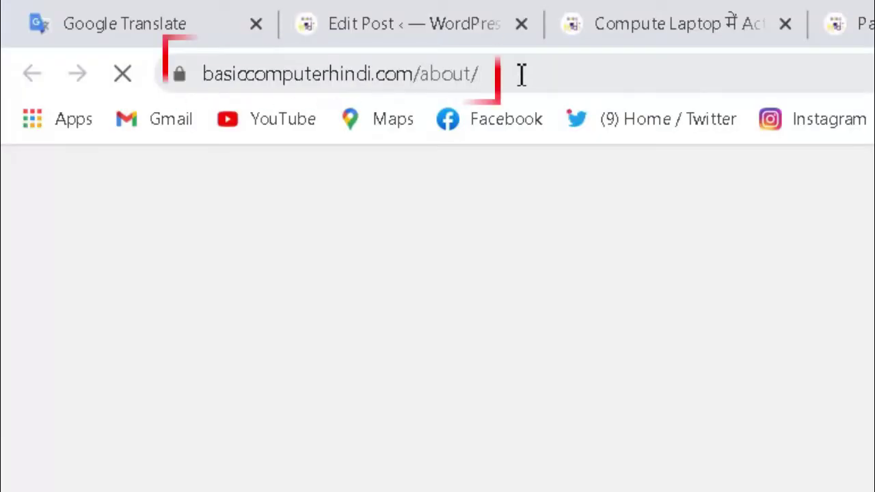
click(566, 87)
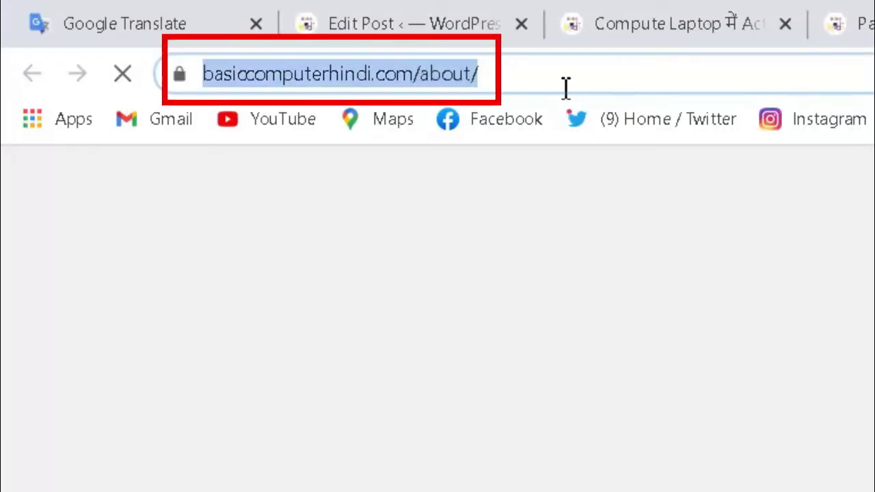
right_click(565, 87)
click(631, 232)
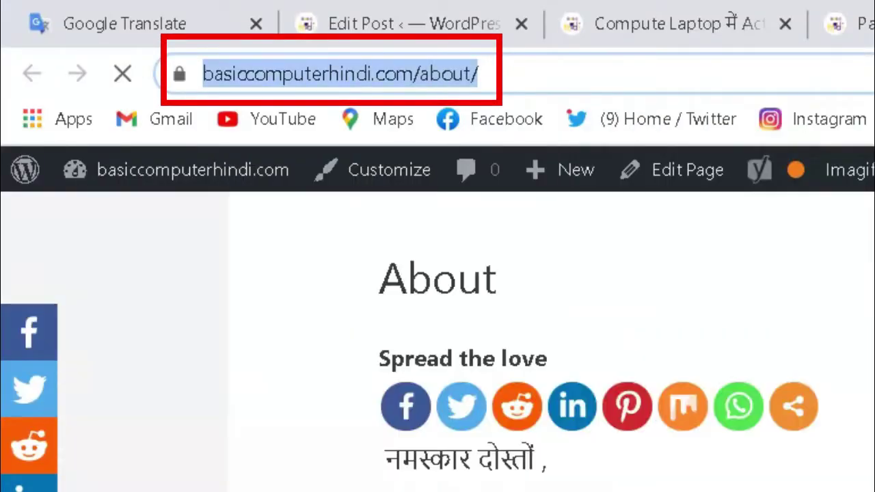
Step: Open the About page for editing and expand the Advanced section of its Yoast SEO settings
click(863, 24)
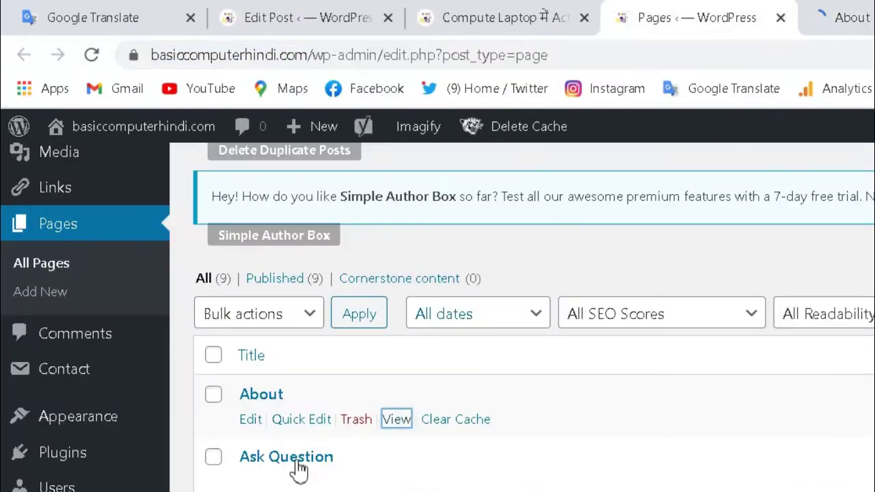
click(251, 419)
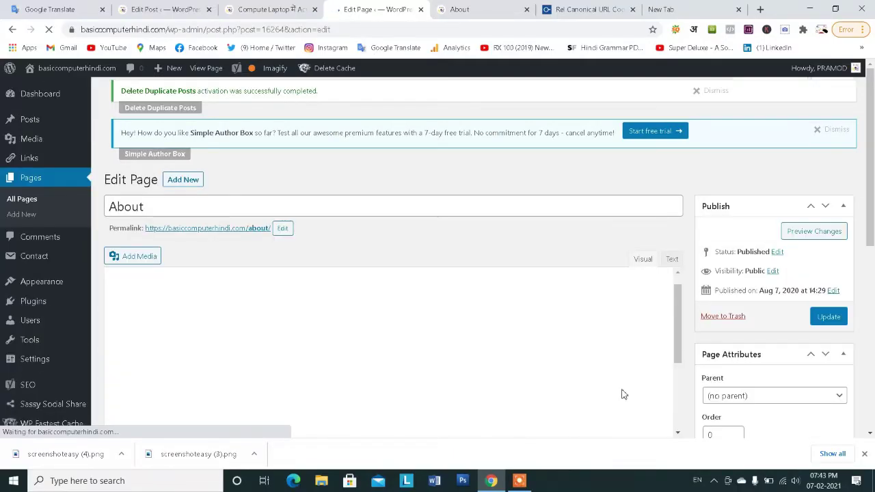
scroll(793, 397, down, 5)
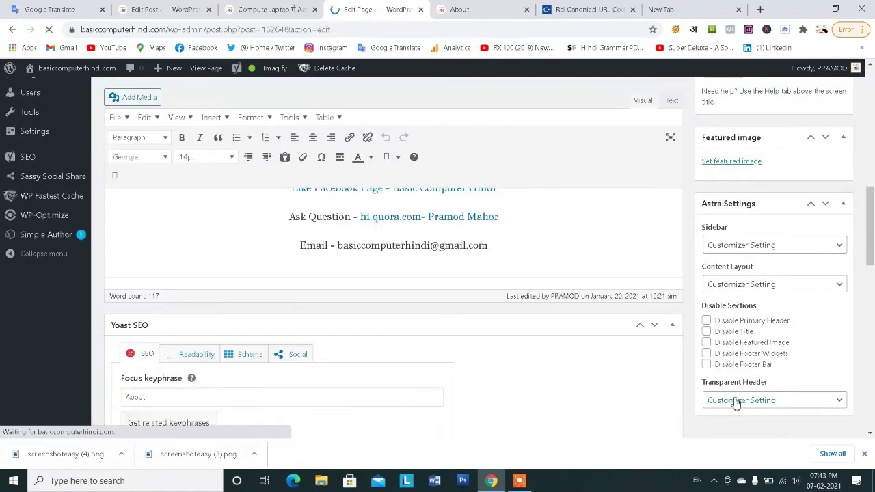
scroll(735, 401, down, 6)
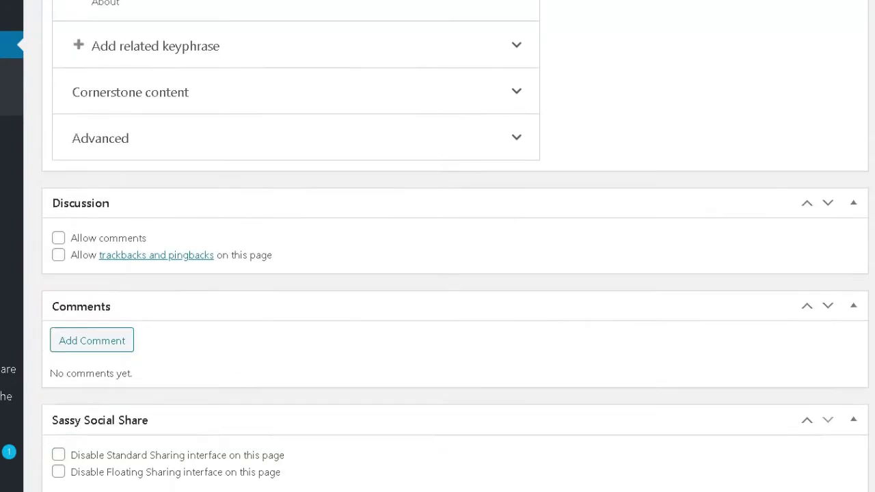
click(125, 145)
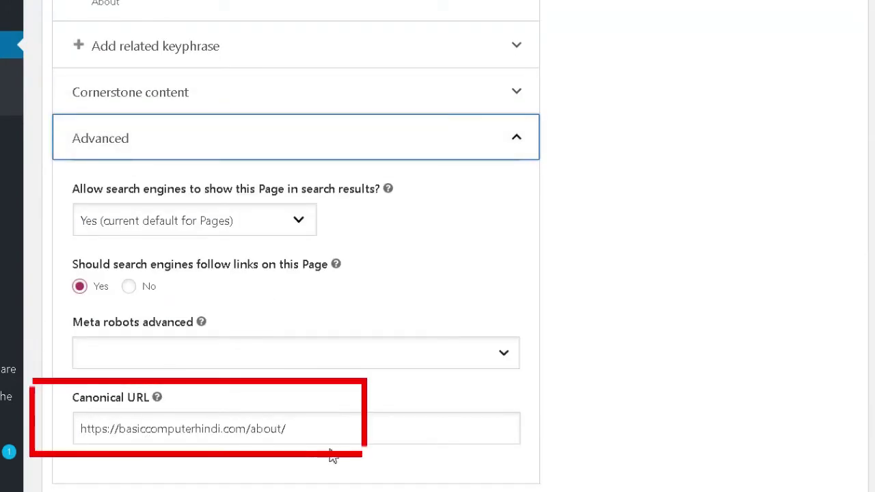
Step: Select the full canonical URL in the About page's Yoast SEO advanced settings
click(353, 435)
drag(266, 435, 80, 432)
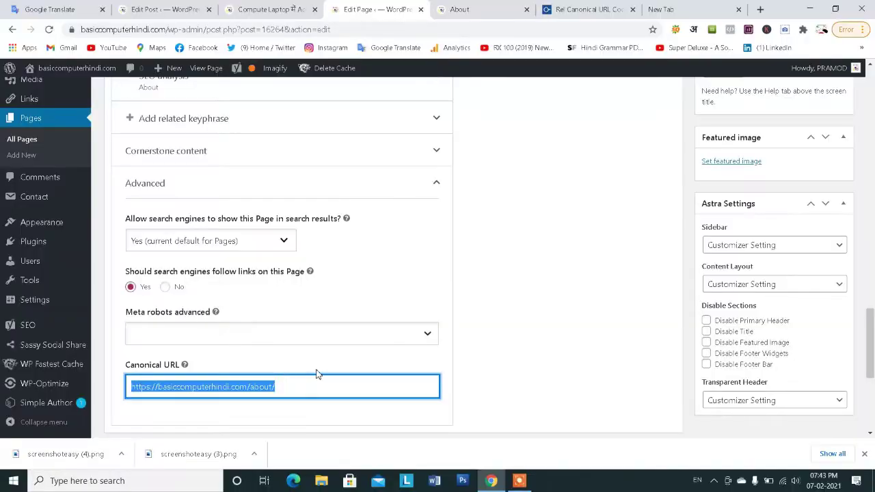
scroll(318, 373, up, 10)
scroll(318, 372, up, 10)
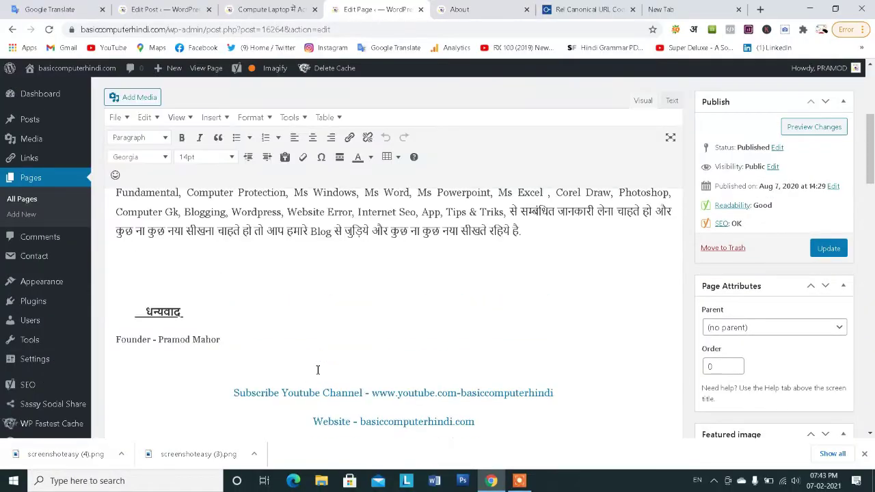
Step: Examine the live post and the live About page alongside their WordPress editors
click(260, 6)
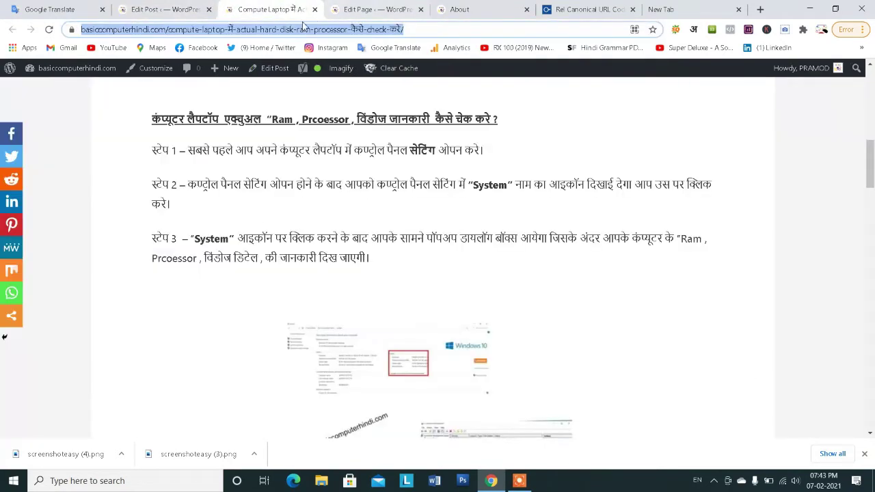
click(164, 9)
click(477, 7)
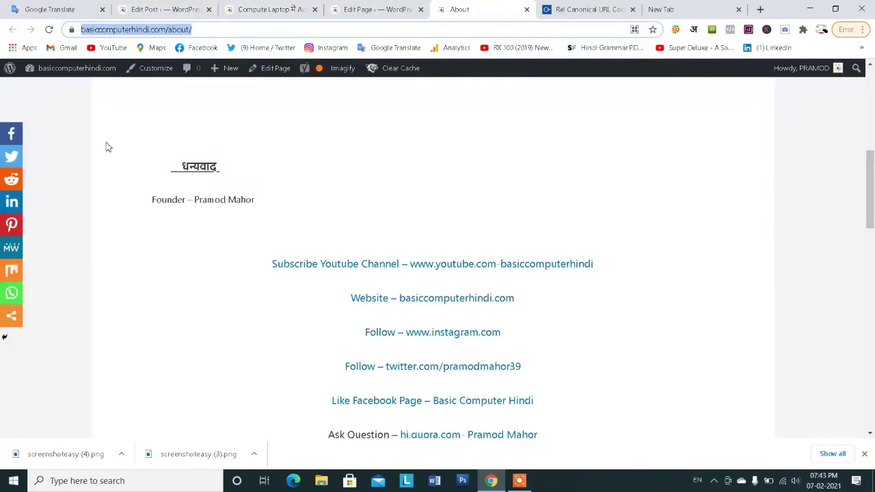
scroll(106, 146, up, 3)
click(379, 9)
click(164, 9)
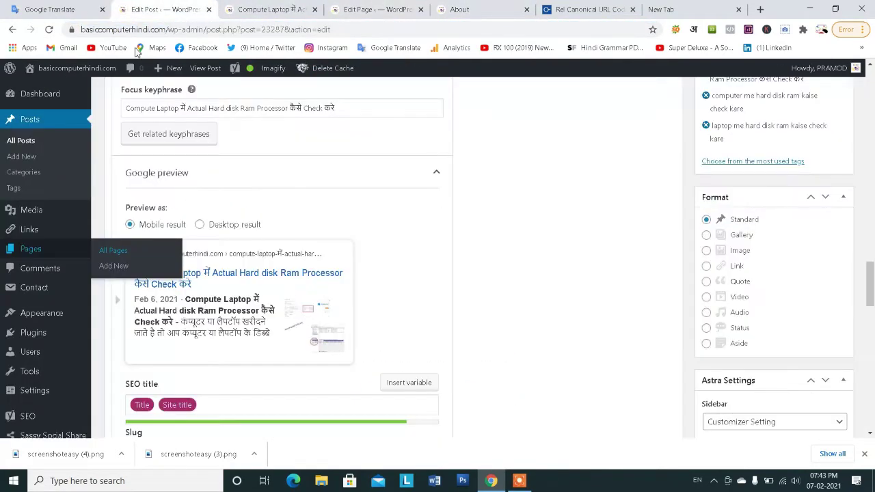
scroll(101, 146, up, 2)
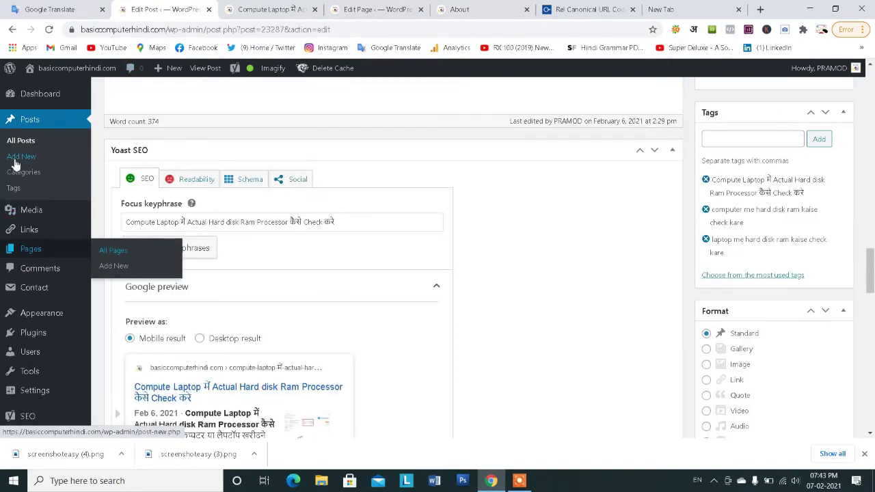
right_click(115, 254)
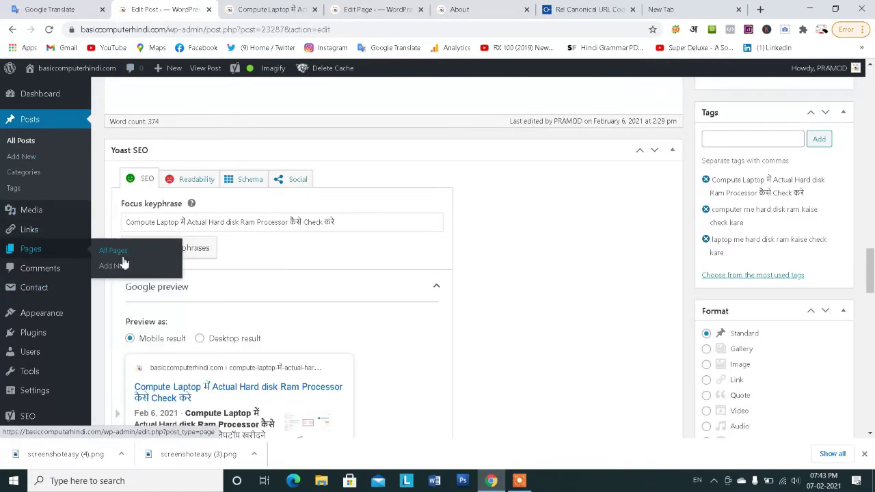
Step: Open the list of all WordPress pages in a new tab and look through it
click(140, 260)
click(231, 9)
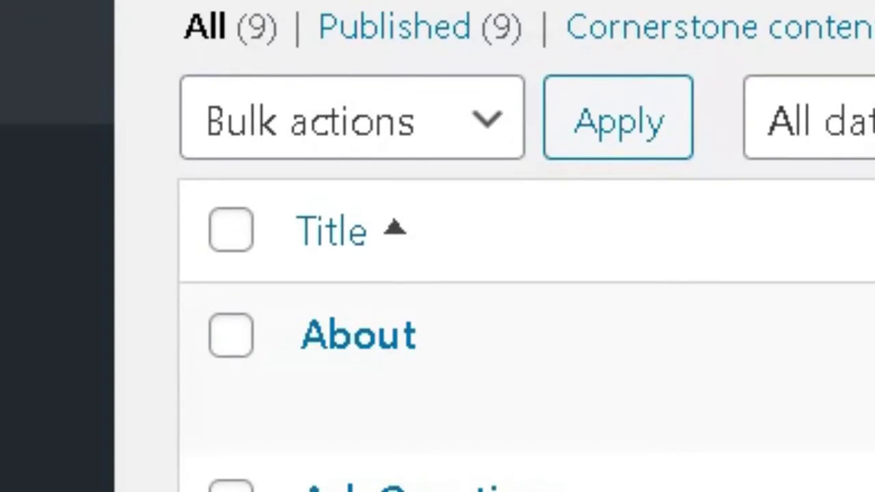
scroll(526, 246, down, 5)
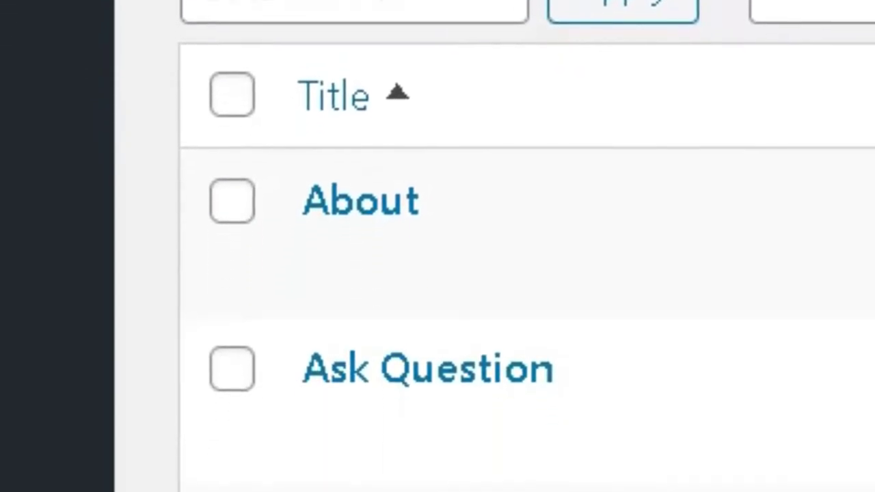
scroll(527, 246, down, 5)
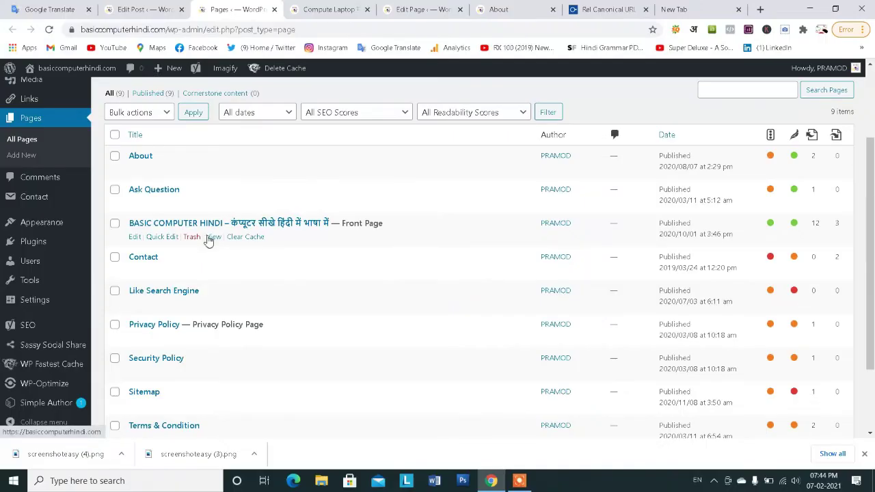
Step: Examine the About page's canonical URL and permalink in its editor, alongside the live post and the post editor
click(429, 8)
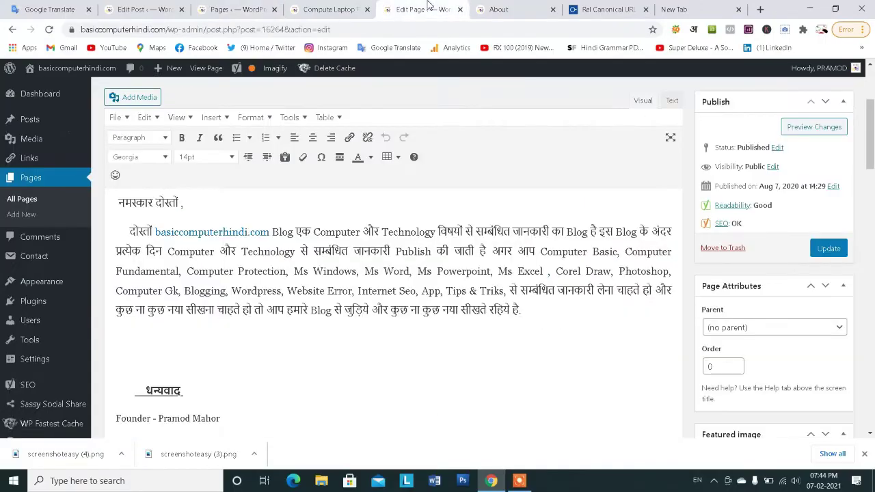
scroll(485, 379, down, 15)
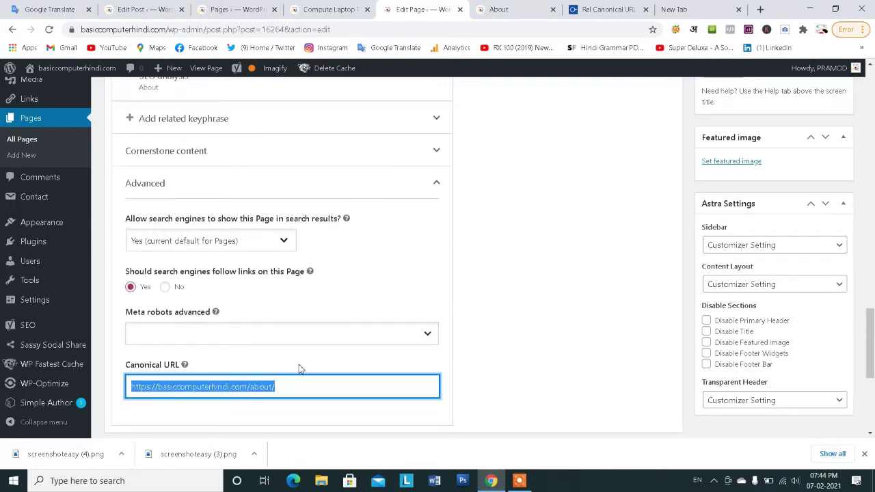
click(329, 9)
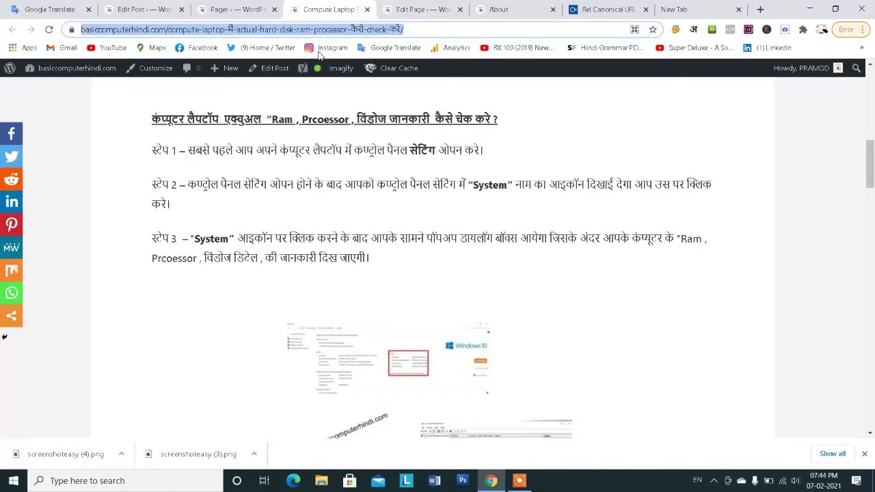
click(241, 6)
click(154, 7)
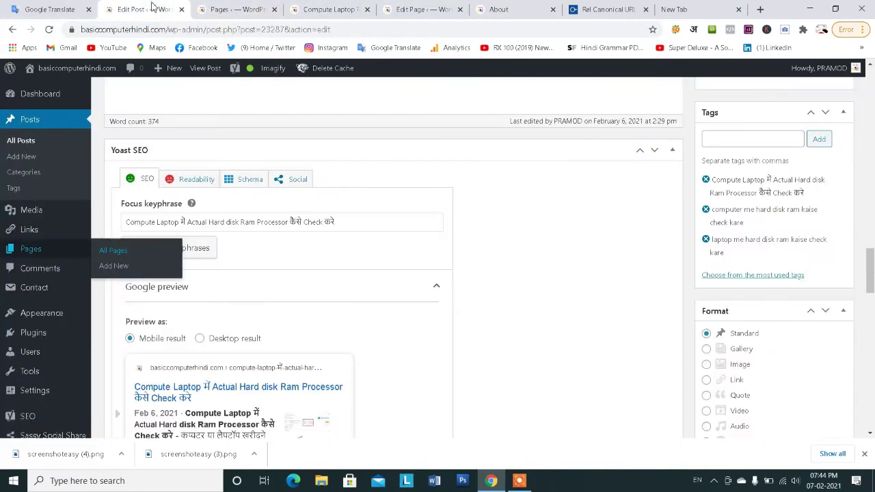
click(414, 5)
scroll(410, 328, up, 10)
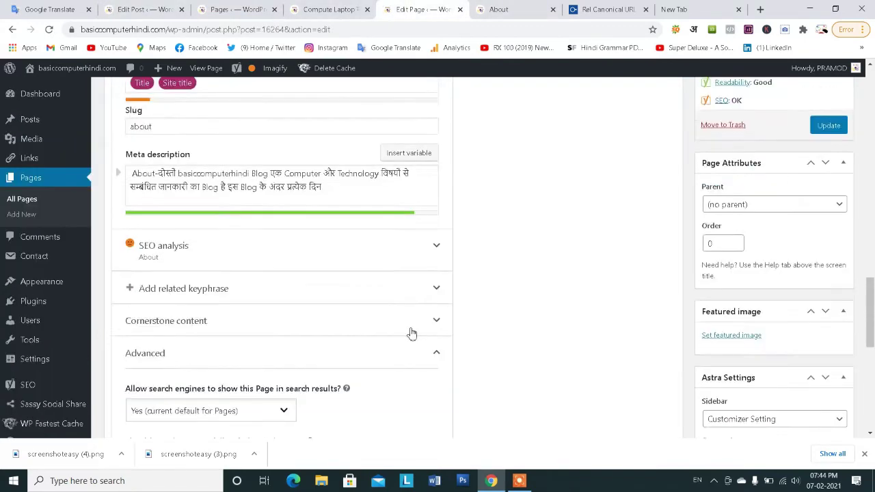
scroll(410, 329, up, 10)
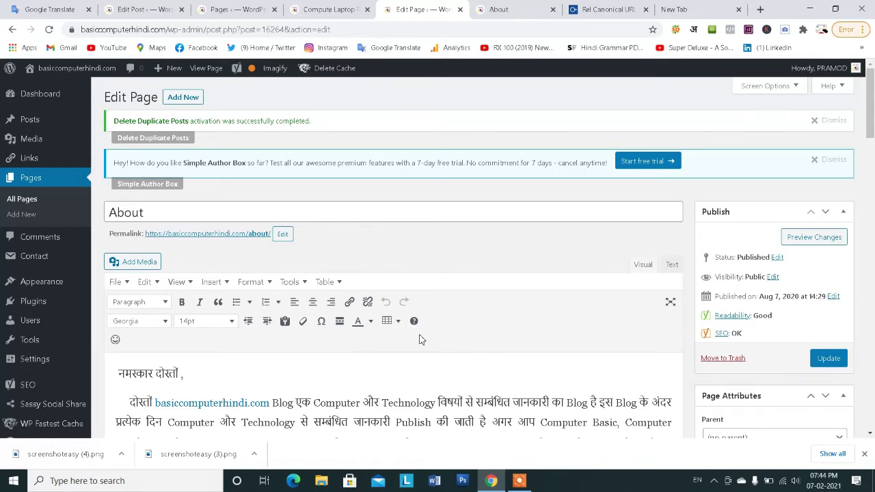
Step: Close the Pages list, live post, About editor and live About page tabs, leaving the editor without saving changes
click(143, 9)
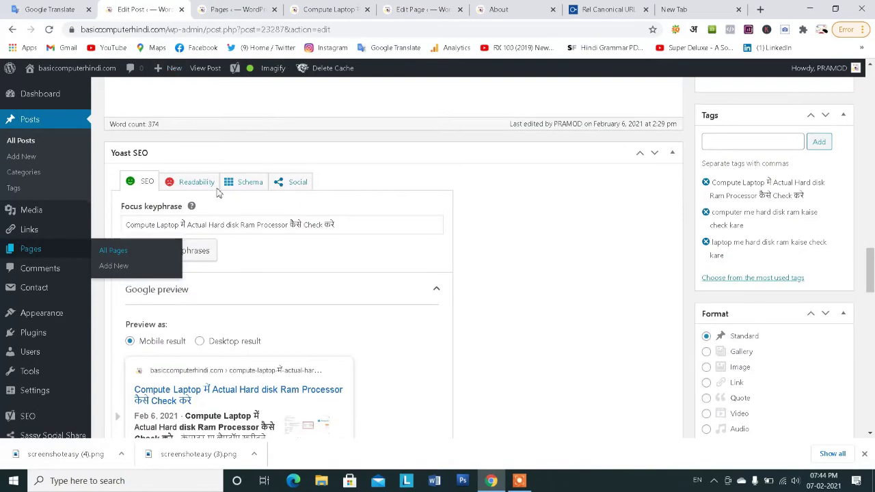
scroll(219, 184, up, 10)
click(267, 13)
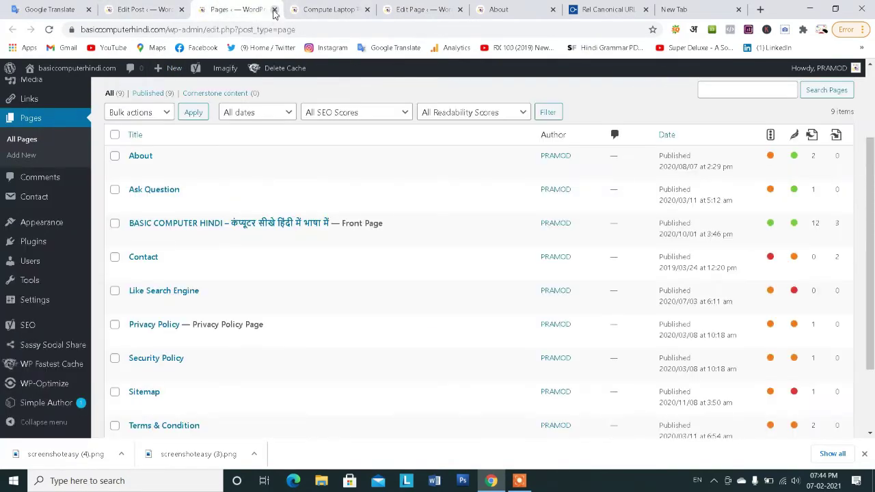
click(273, 10)
click(273, 9)
click(275, 9)
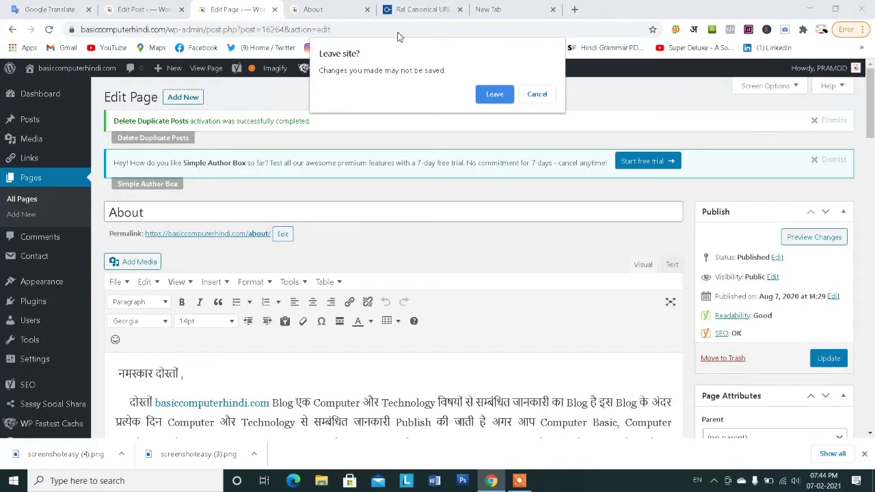
click(503, 100)
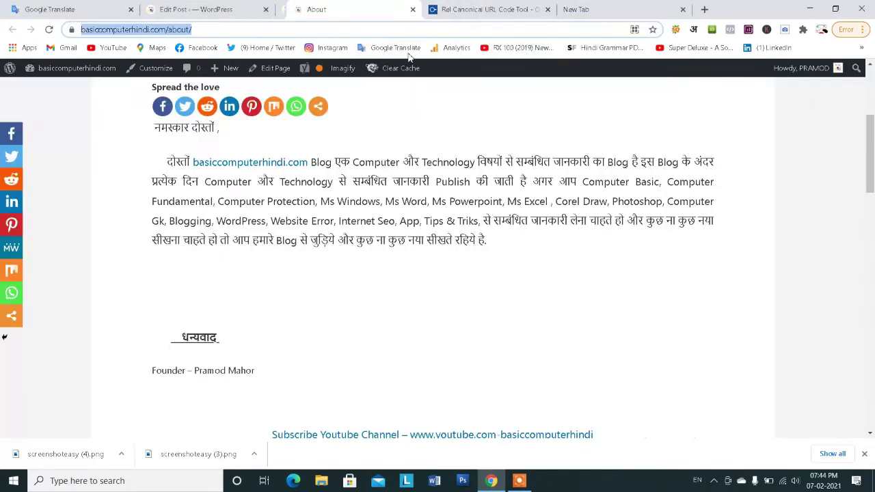
click(404, 10)
Step: Open the post Categories list and view the Basic Computer Hindi category in a new tab
click(186, 11)
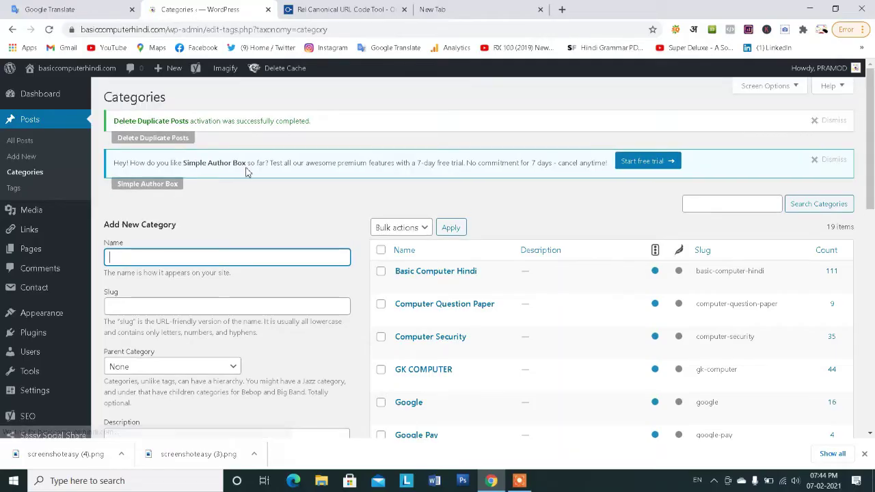
scroll(246, 171, down, 2)
mouse_move(495, 176)
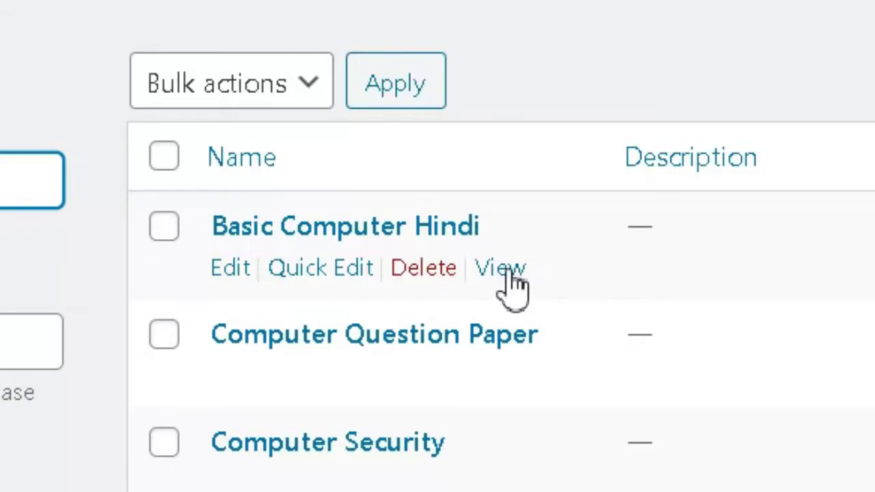
right_click(485, 171)
click(552, 301)
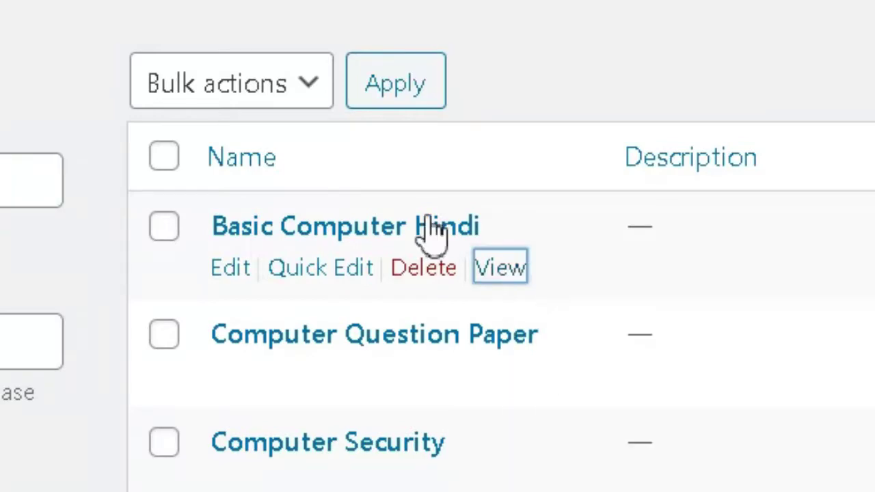
click(342, 8)
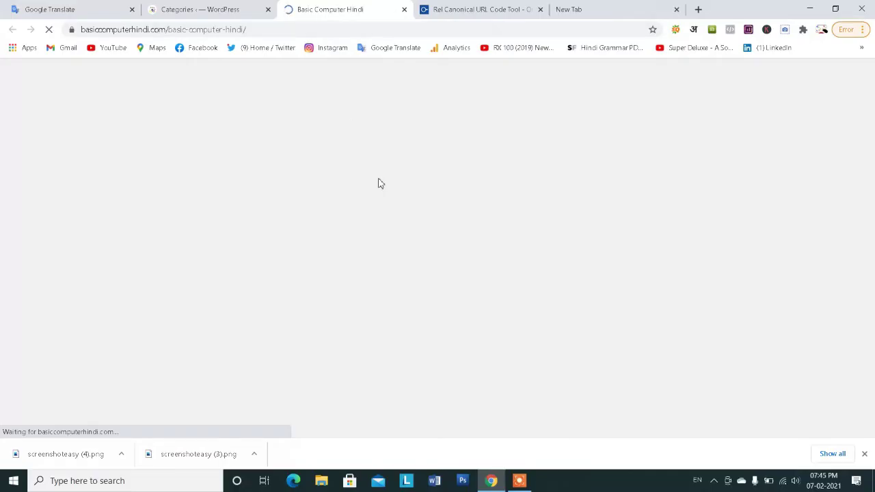
scroll(381, 183, down, 10)
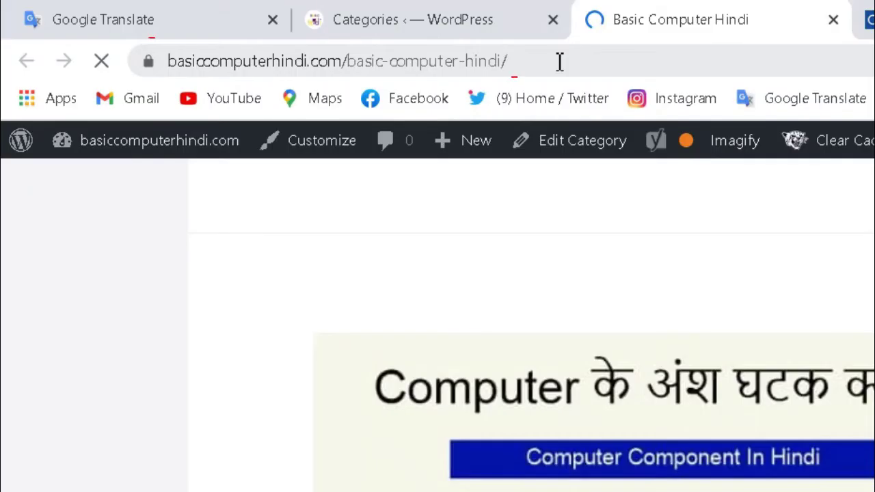
Step: Copy the live category page's URL, basiccomputerhindi.com/basic-computer-hindi/
click(271, 29)
right_click(271, 29)
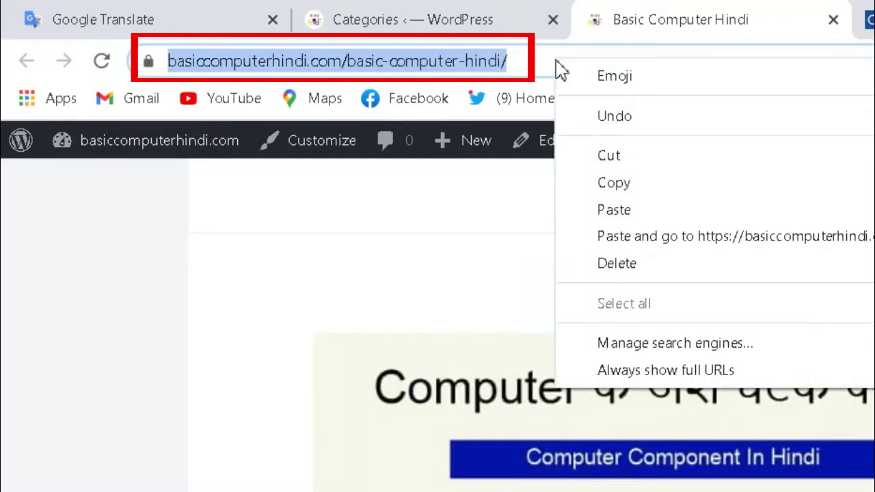
click(621, 185)
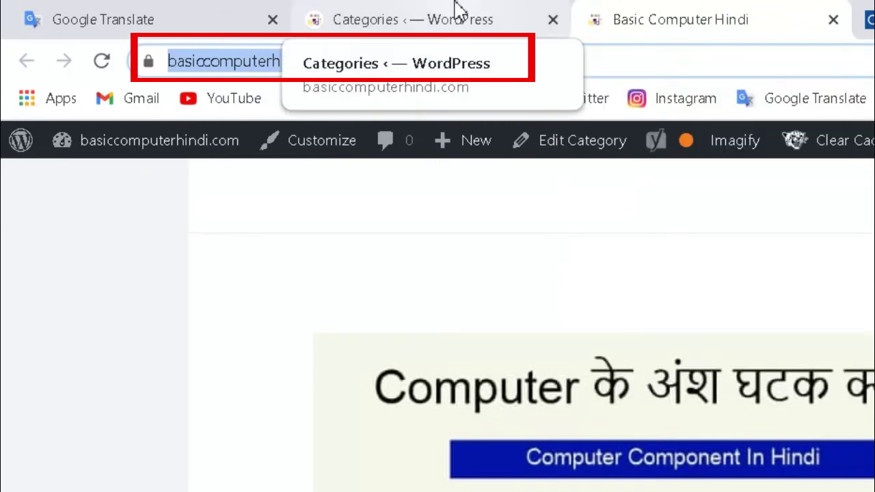
Step: Open the Basic Computer Hindi category for editing in a new tab
click(470, 9)
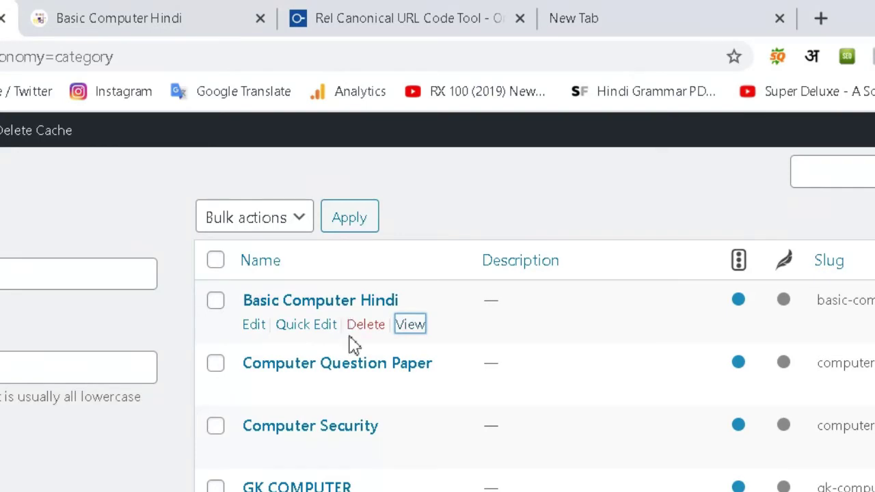
right_click(254, 329)
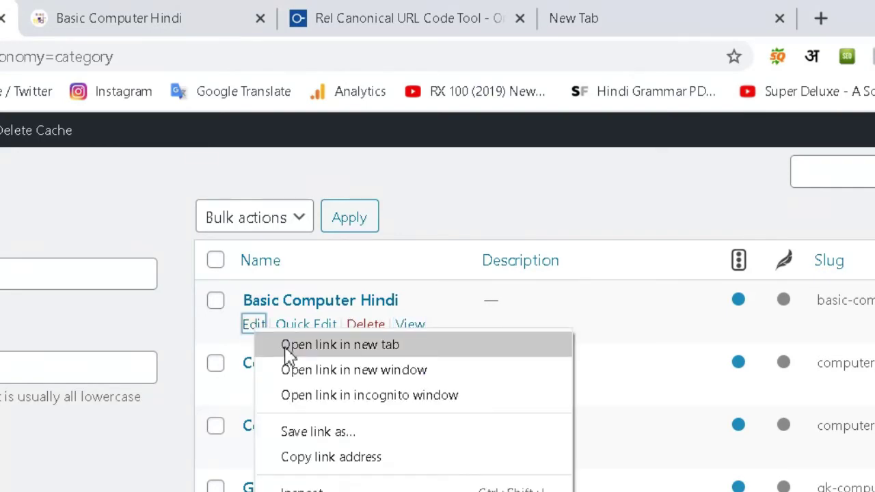
click(287, 352)
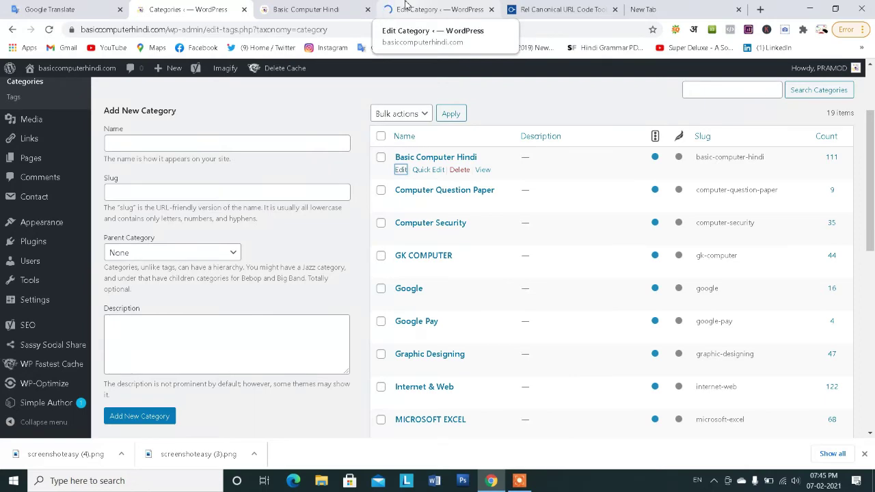
click(405, 5)
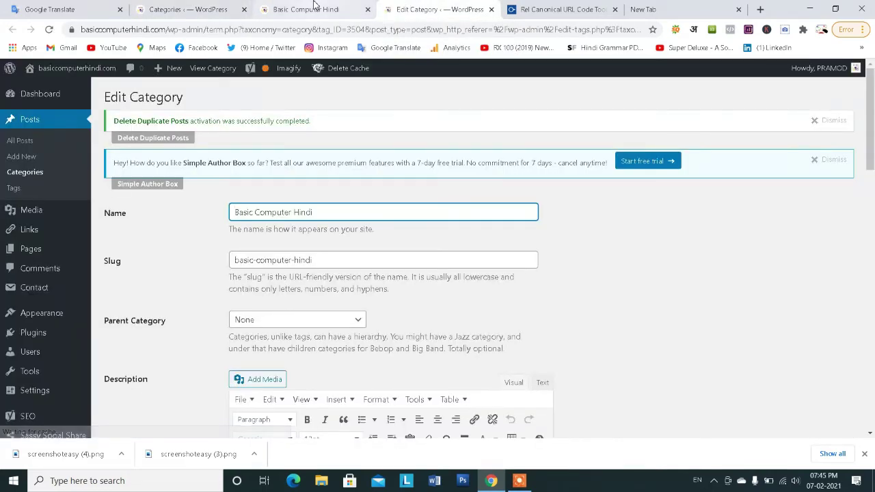
Step: Revisit the live category page, and expand the Advanced section of the category's Yoast SEO settings containing its canonical URL
click(314, 5)
click(198, 9)
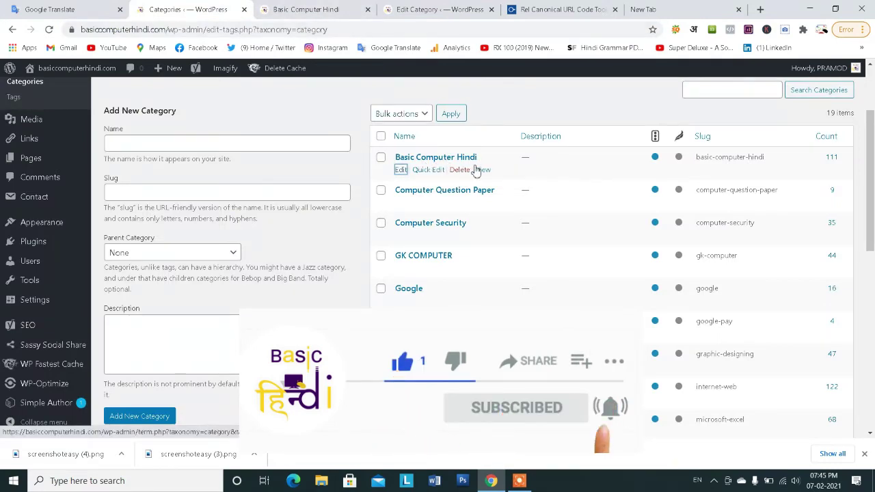
click(313, 9)
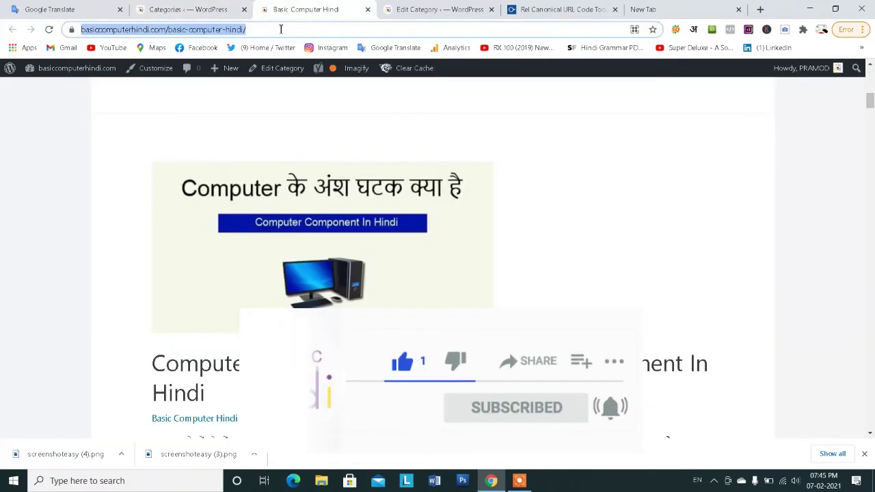
click(431, 7)
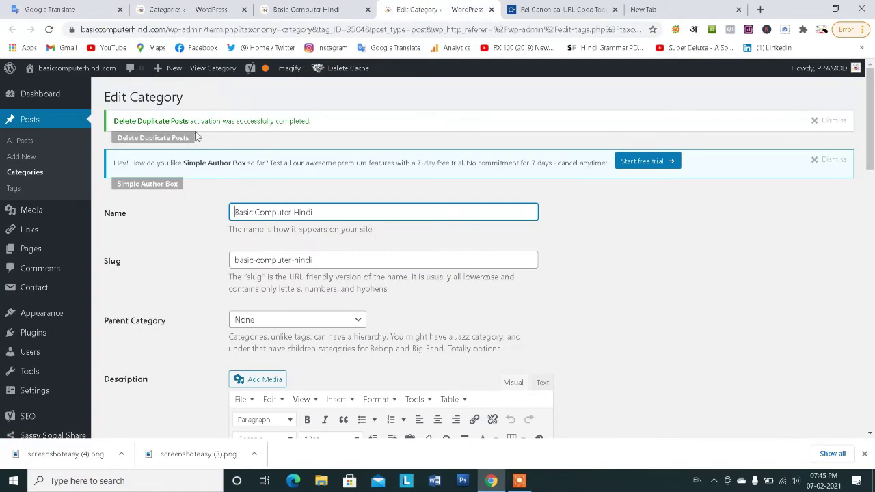
scroll(356, 240, down, 10)
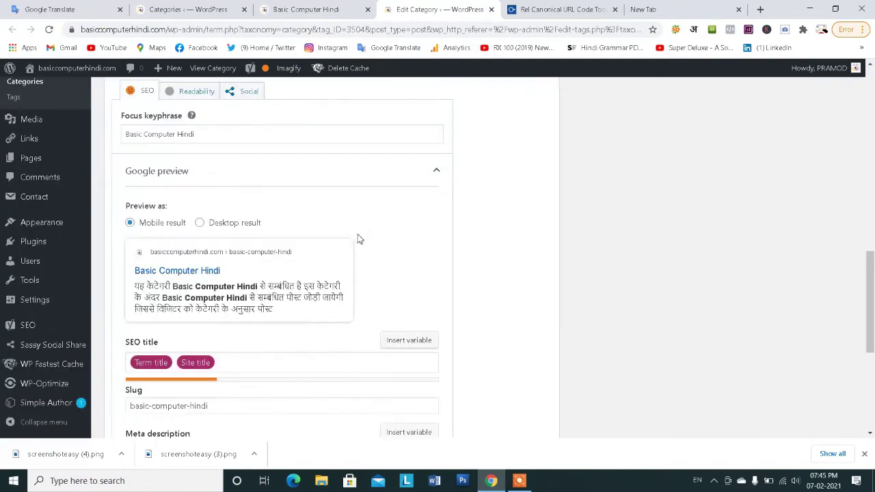
scroll(357, 238, down, 4)
click(232, 341)
scroll(278, 331, down, 2)
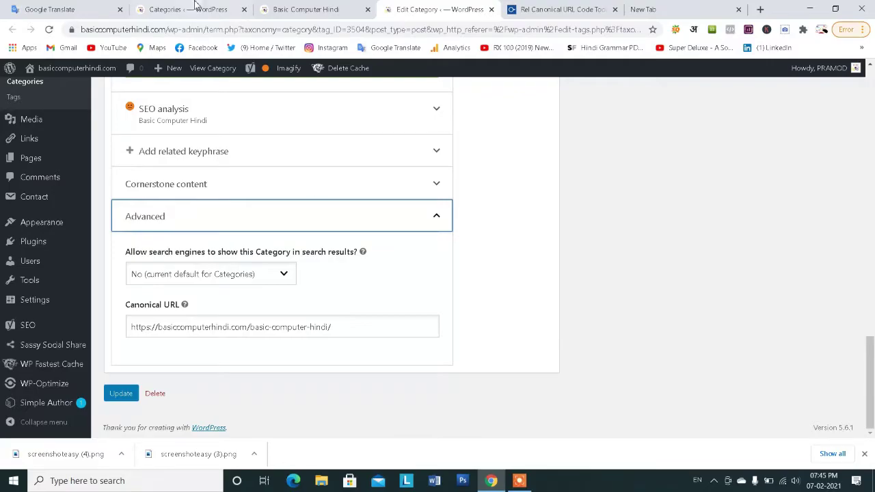
Step: Close the live category page and the category editor, returning to the Categories list
click(468, 21)
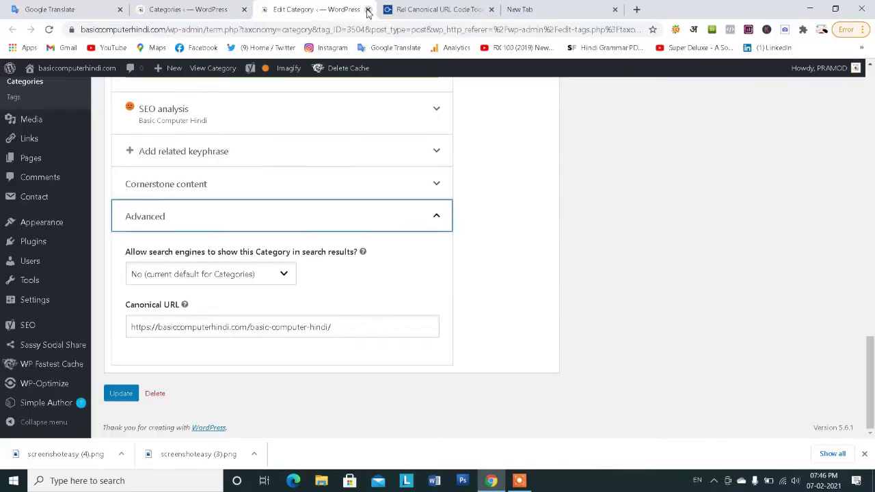
click(368, 9)
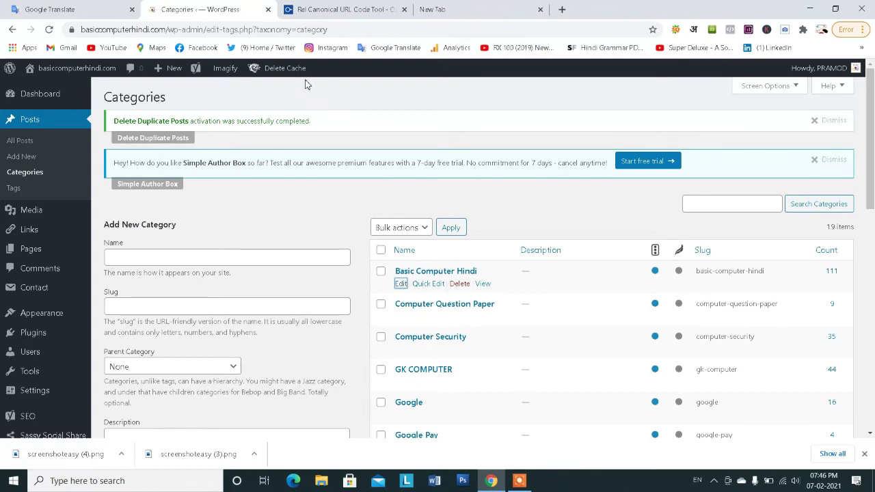
Step: Open the bookmarked Ahrefs Site Audit overview for Basiccomputerhindi in the empty browser tab
click(511, 7)
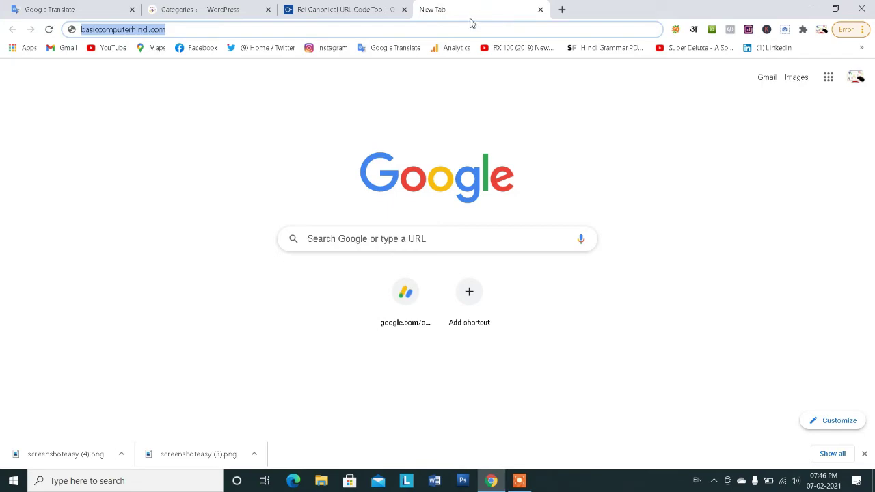
click(862, 47)
scroll(752, 342, down, 5)
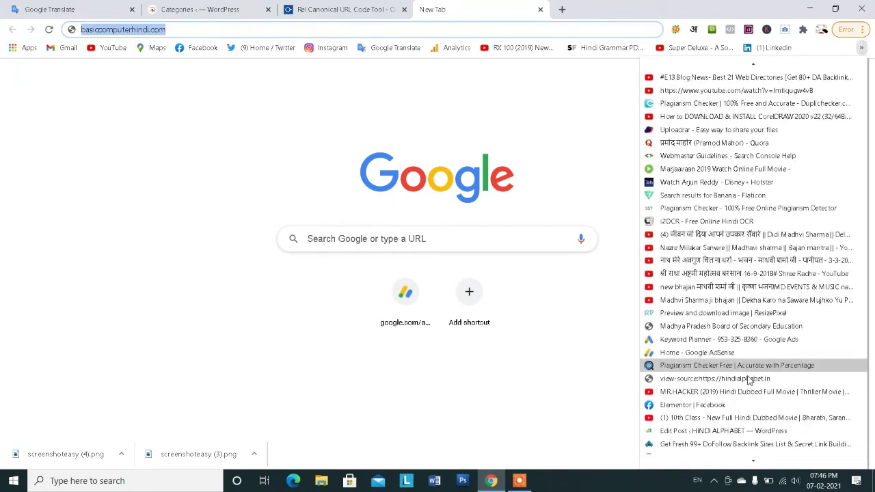
scroll(750, 377, down, 7)
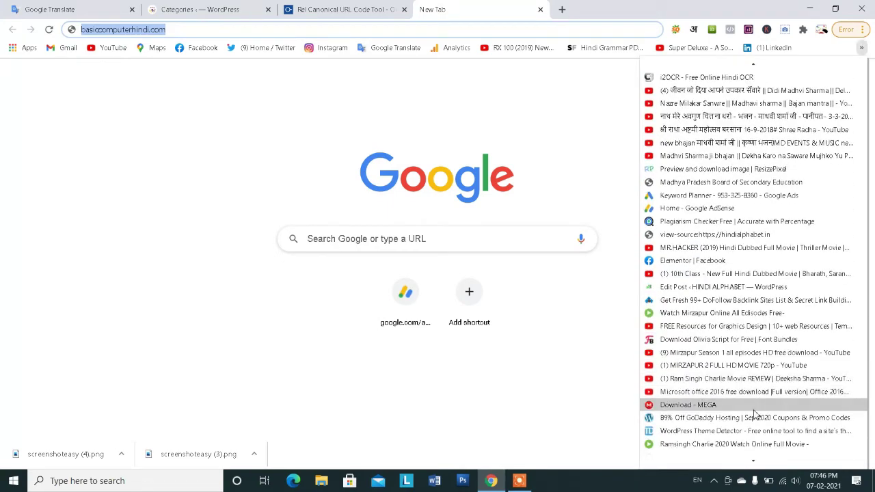
scroll(756, 403, down, 9)
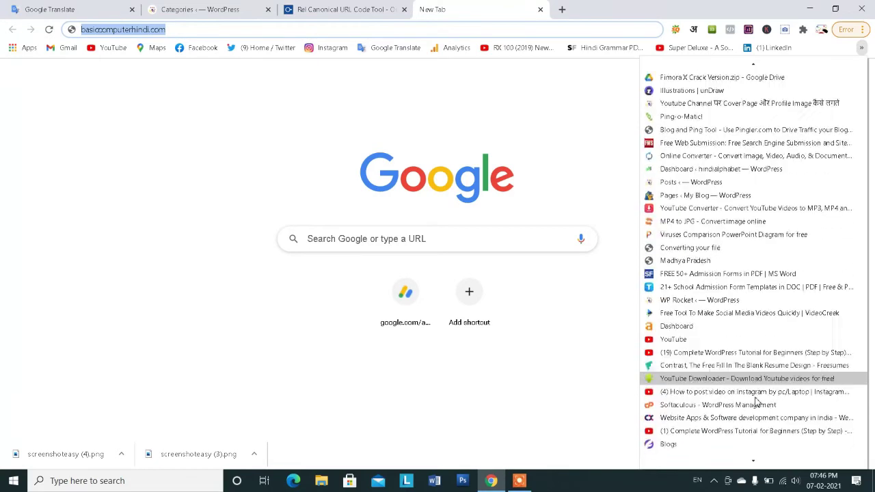
click(728, 448)
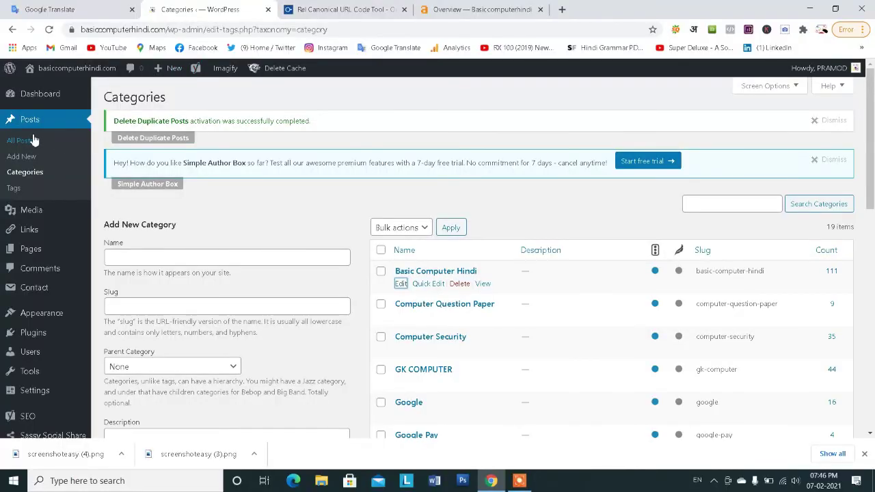
Step: Look through the WordPress list of all posts and the full Categories list
click(32, 139)
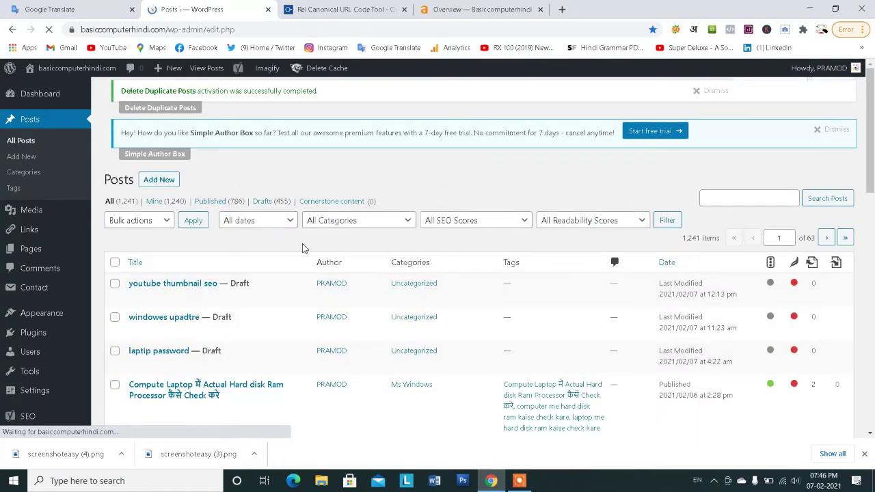
scroll(304, 248, down, 4)
scroll(304, 248, up, 4)
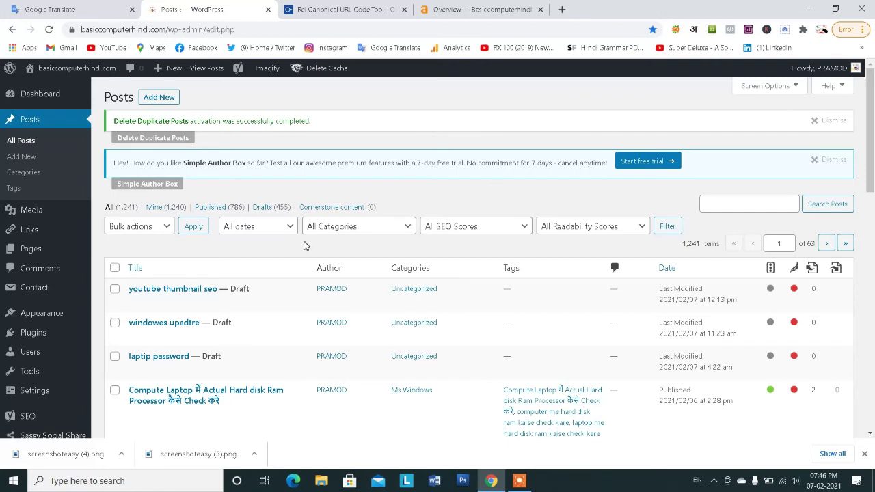
click(48, 176)
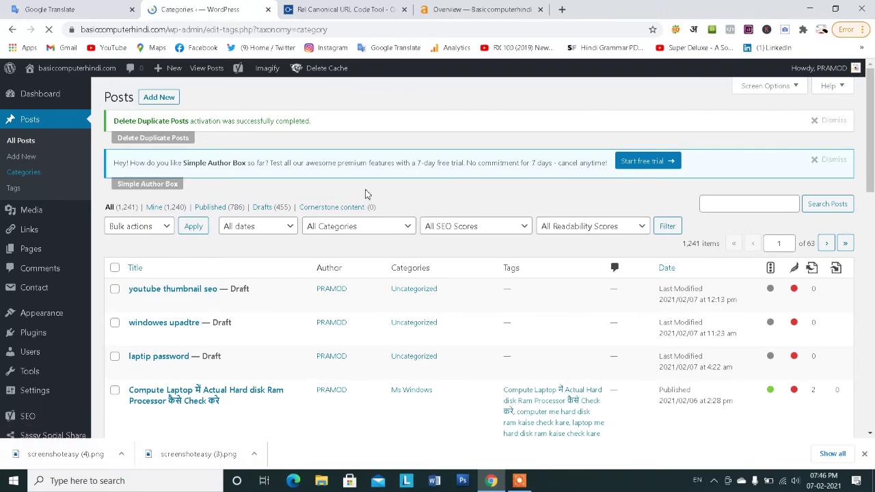
scroll(366, 195, down, 9)
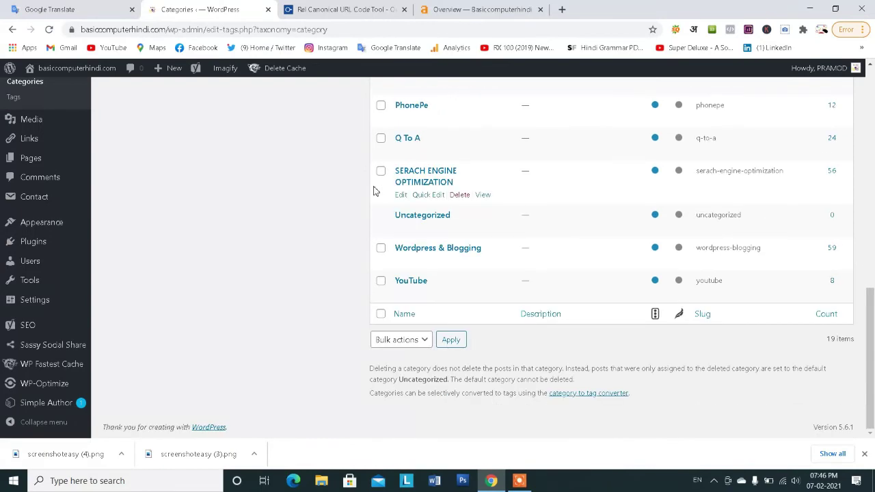
scroll(374, 190, up, 10)
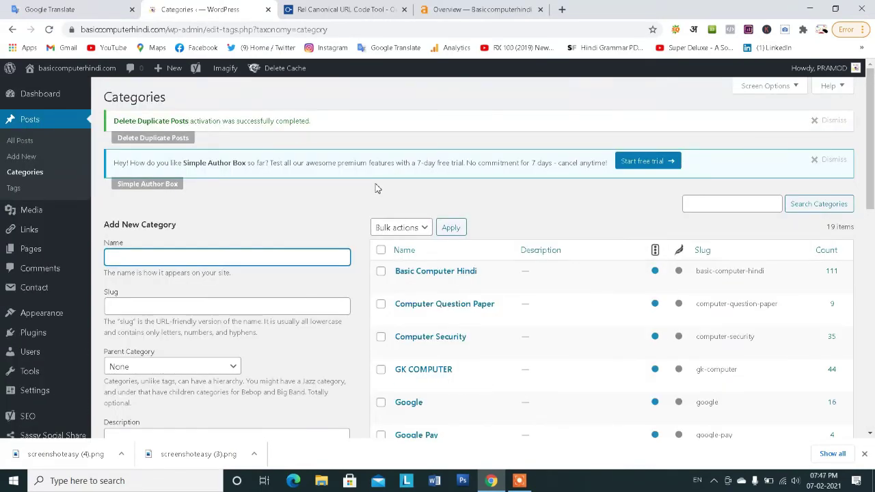
Step: Look through the WordPress list of all pages, and switch to the Ahrefs Site Audit overview
mouse_move(51, 249)
click(114, 251)
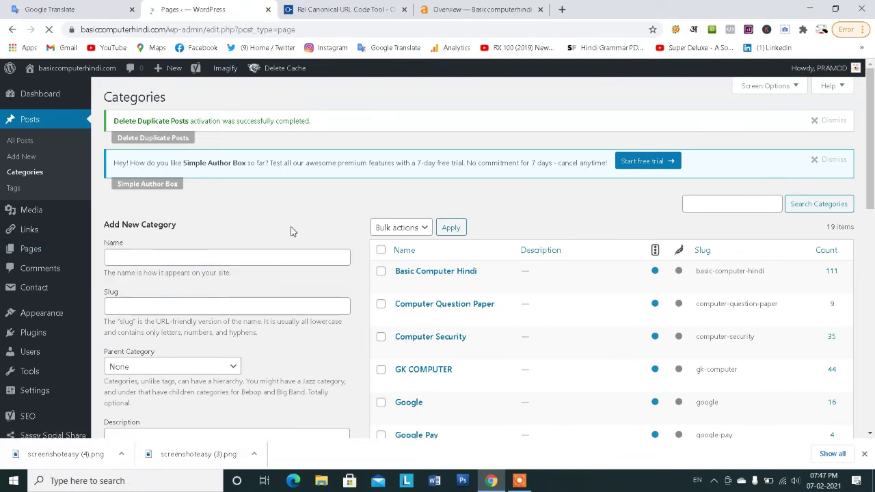
scroll(290, 231, down, 4)
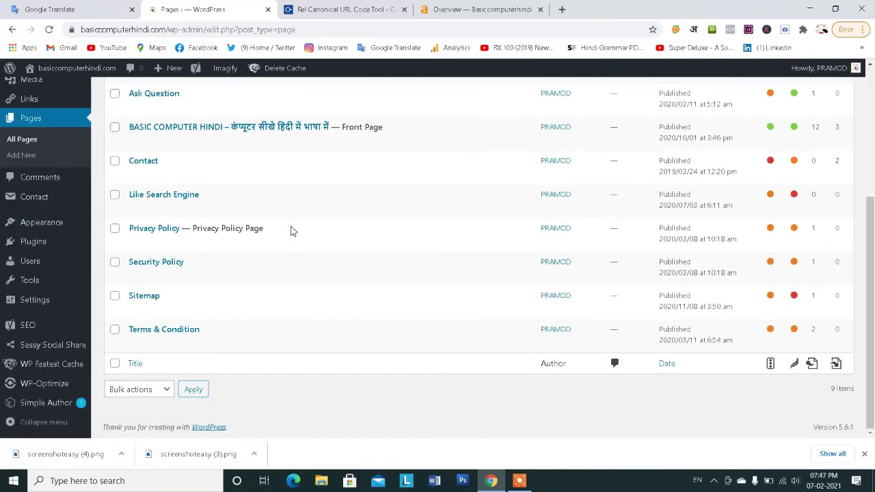
scroll(290, 231, up, 4)
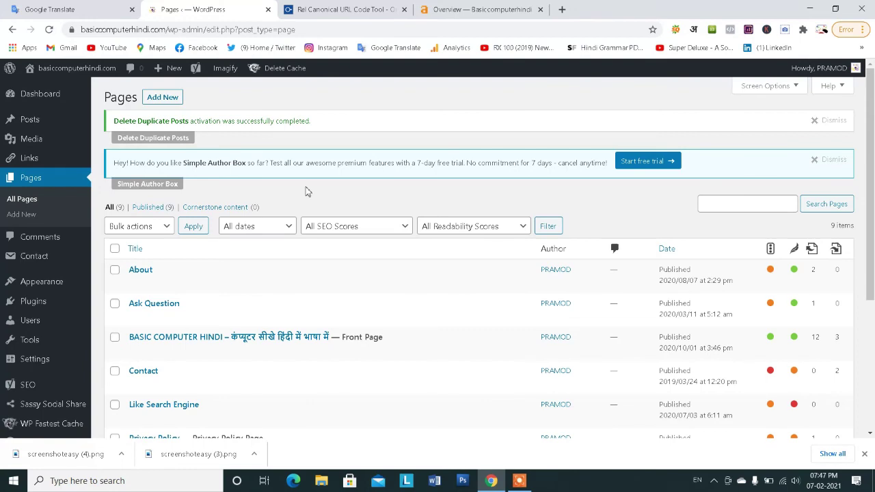
click(441, 6)
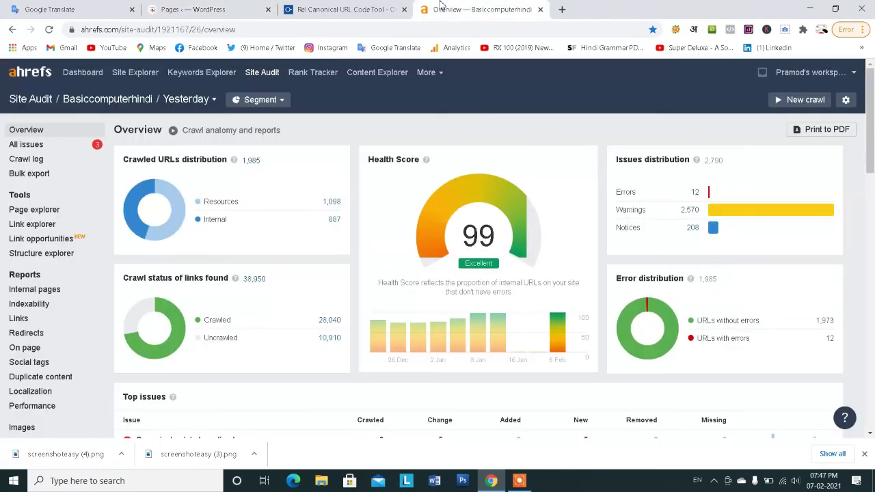